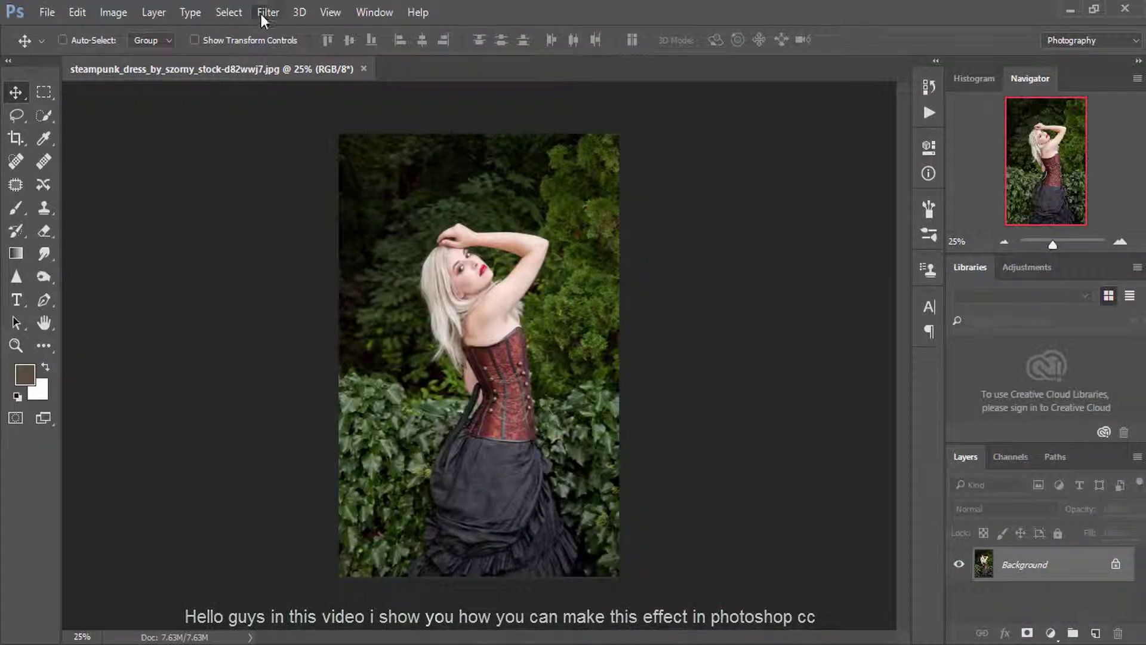
# Step: Open the Filter menu for the steampunk portrait photo
pyautogui.click(261, 13)
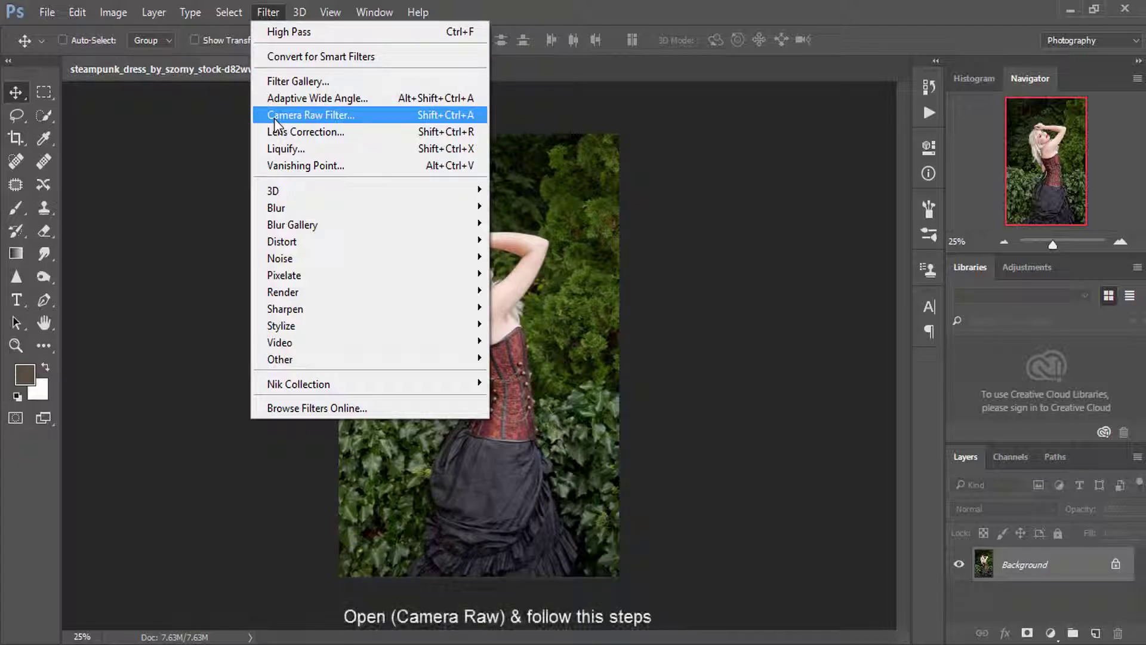
# Step: Apply Camera Raw: Contrast -9, Highlights -22, Shadows -5, Whites -19, Blacks +1, Temperature +1
pyautogui.click(274, 117)
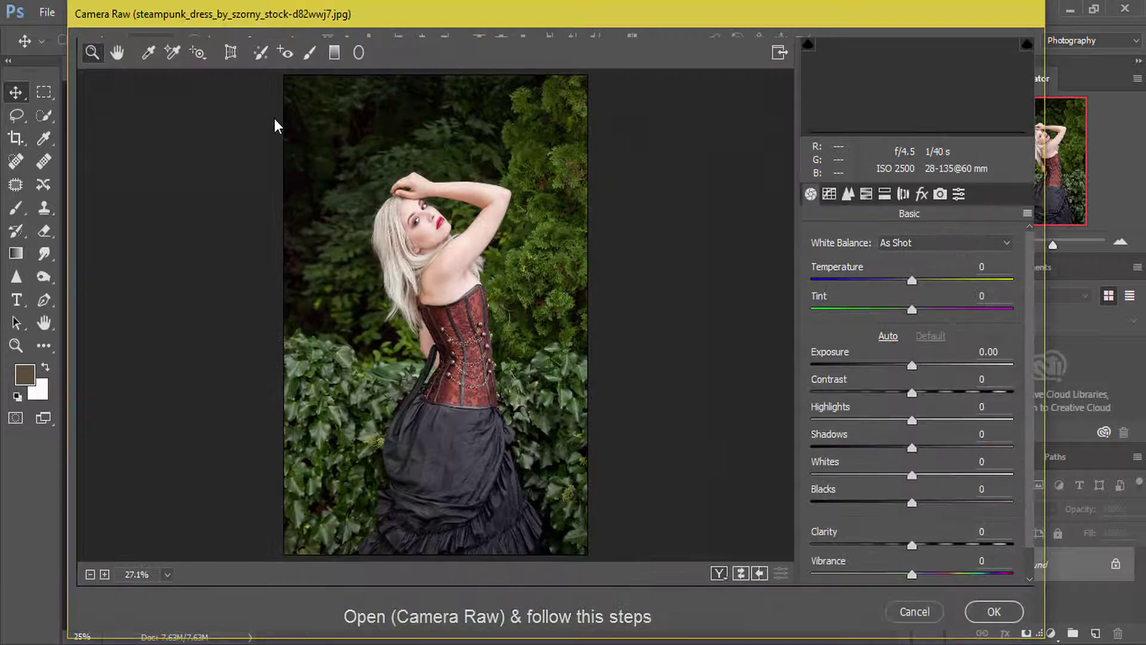
pyautogui.moveTo(912, 394)
pyautogui.mouseDown()
pyautogui.moveTo(929, 398)
pyautogui.moveTo(902, 404)
pyautogui.mouseUp()
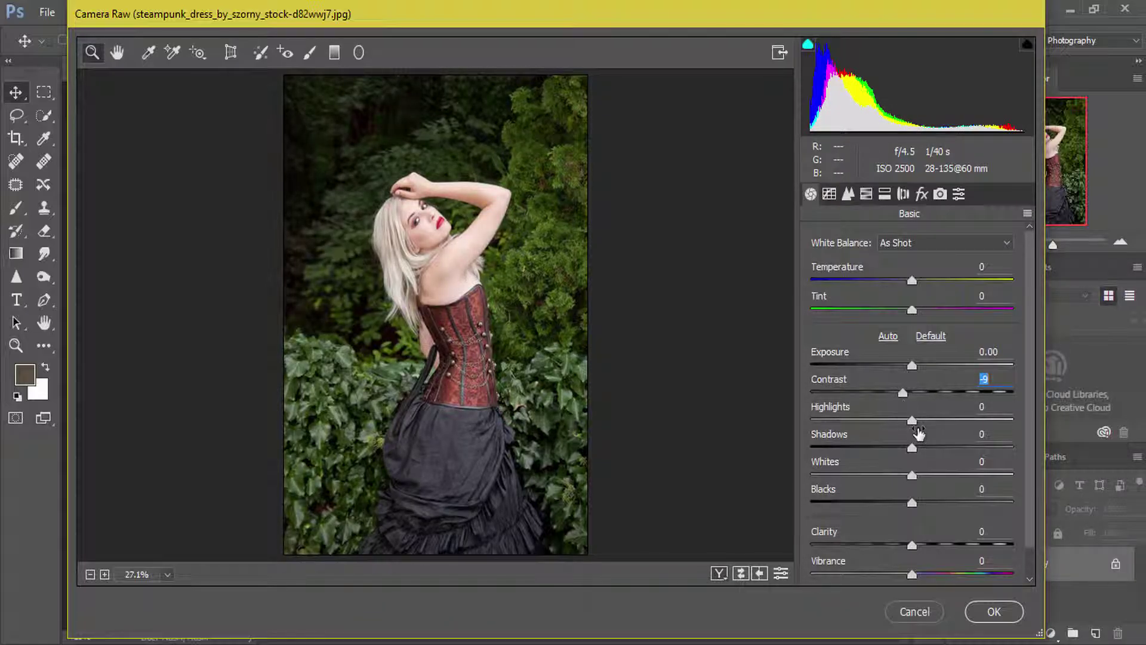
pyautogui.moveTo(912, 420); pyautogui.dragTo(890, 429)
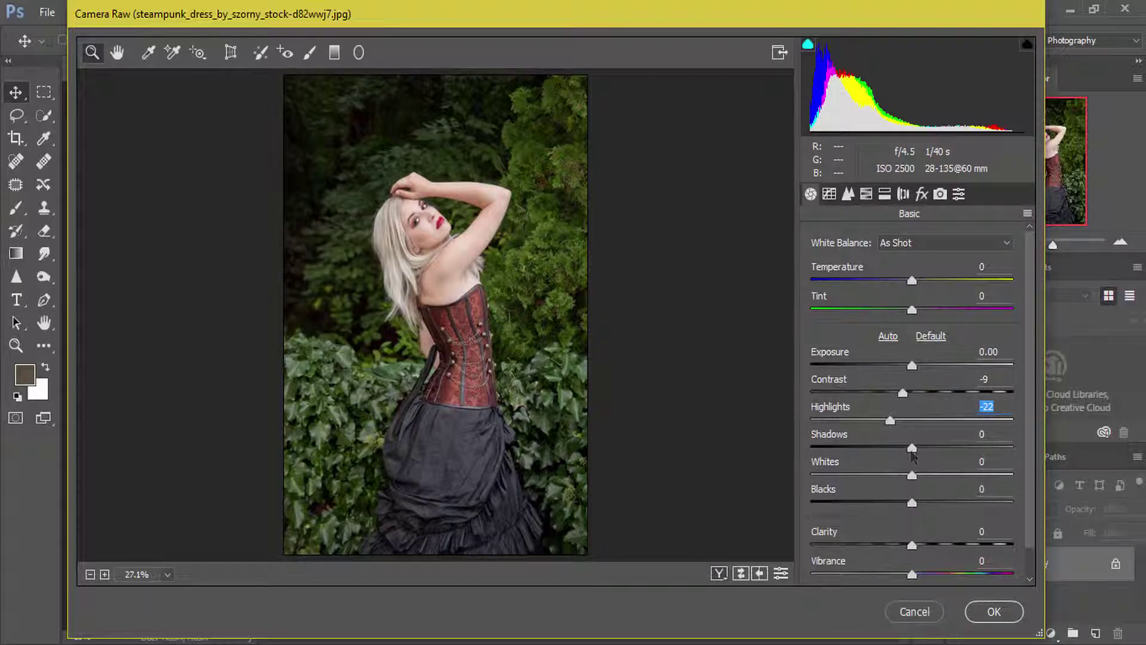
pyautogui.moveTo(912, 449); pyautogui.dragTo(912, 460)
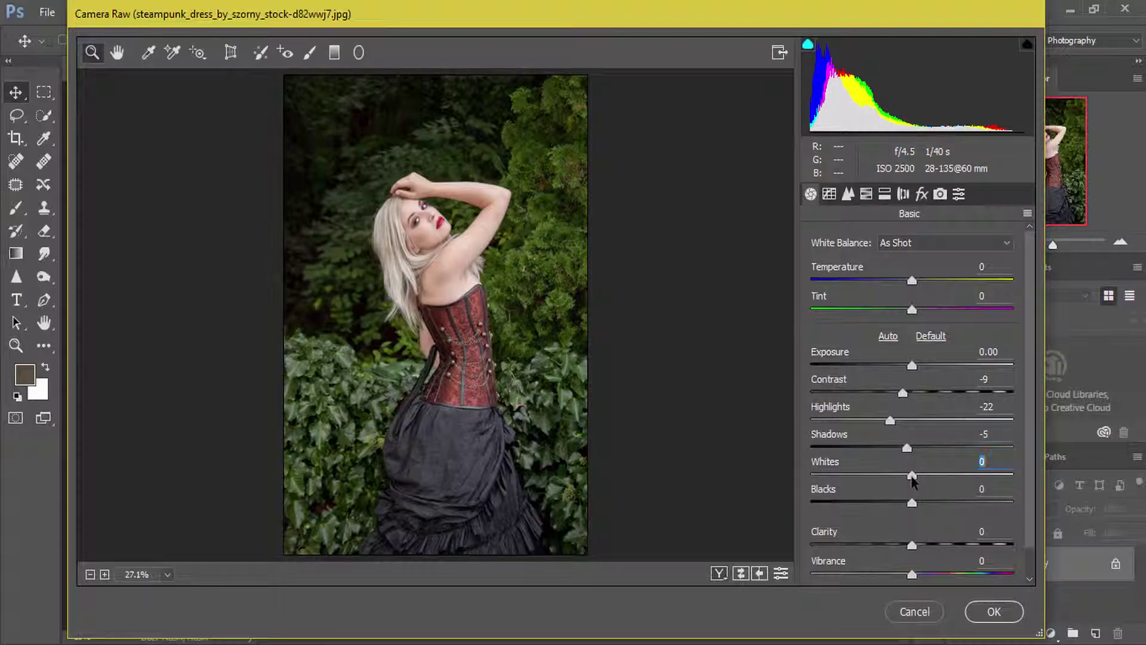
pyautogui.moveTo(911, 475)
pyautogui.mouseDown()
pyautogui.moveTo(802, 476)
pyautogui.moveTo(898, 475)
pyautogui.mouseUp()
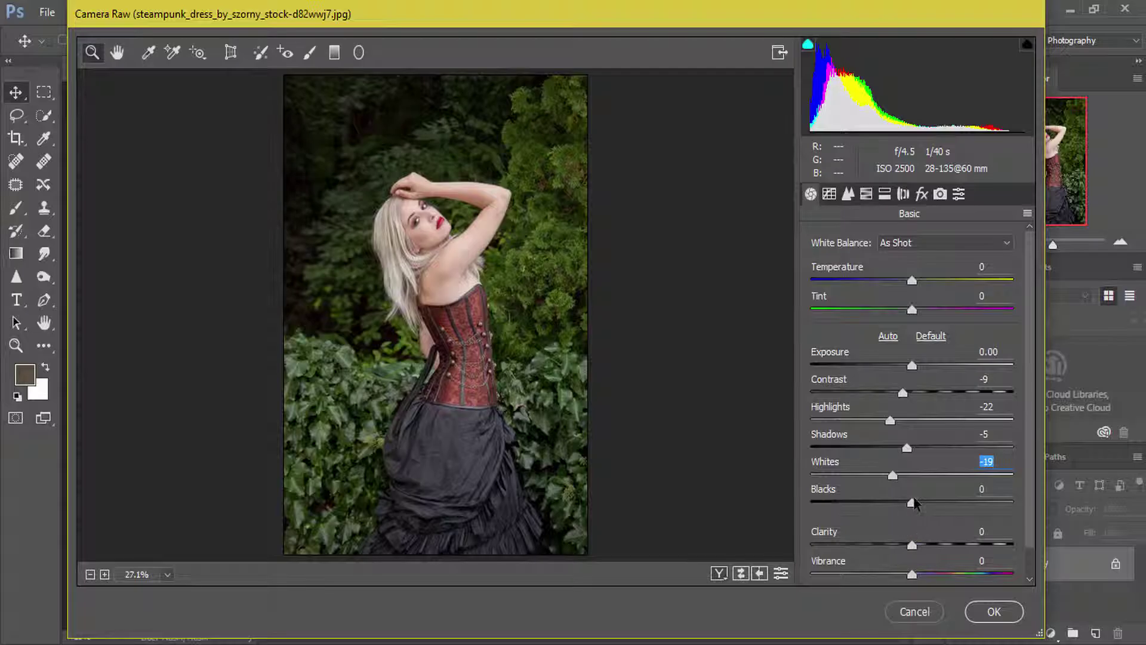
pyautogui.moveTo(914, 502); pyautogui.dragTo(915, 506)
pyautogui.moveTo(912, 281); pyautogui.dragTo(916, 281)
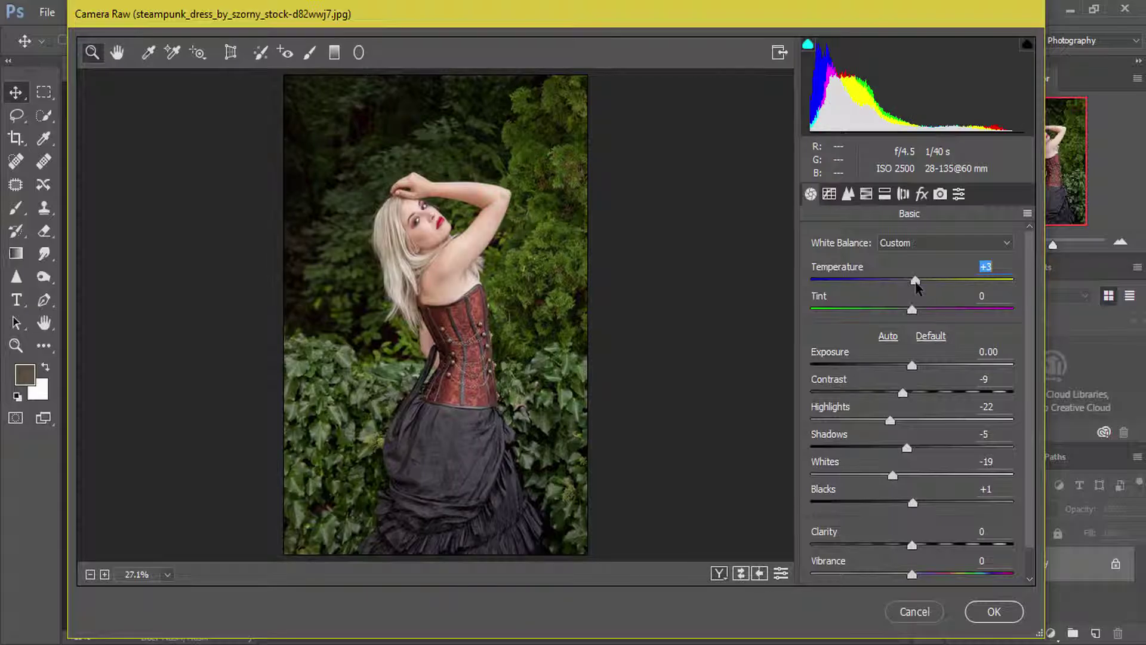
pyautogui.moveTo(915, 282); pyautogui.dragTo(912, 284)
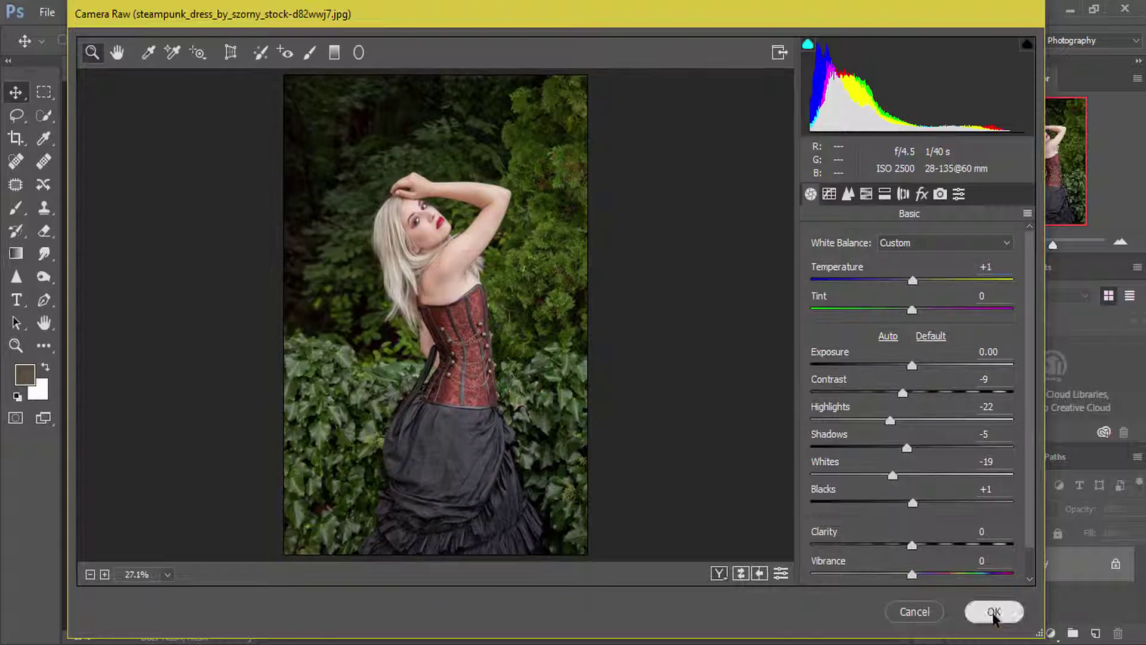
pyautogui.click(993, 615)
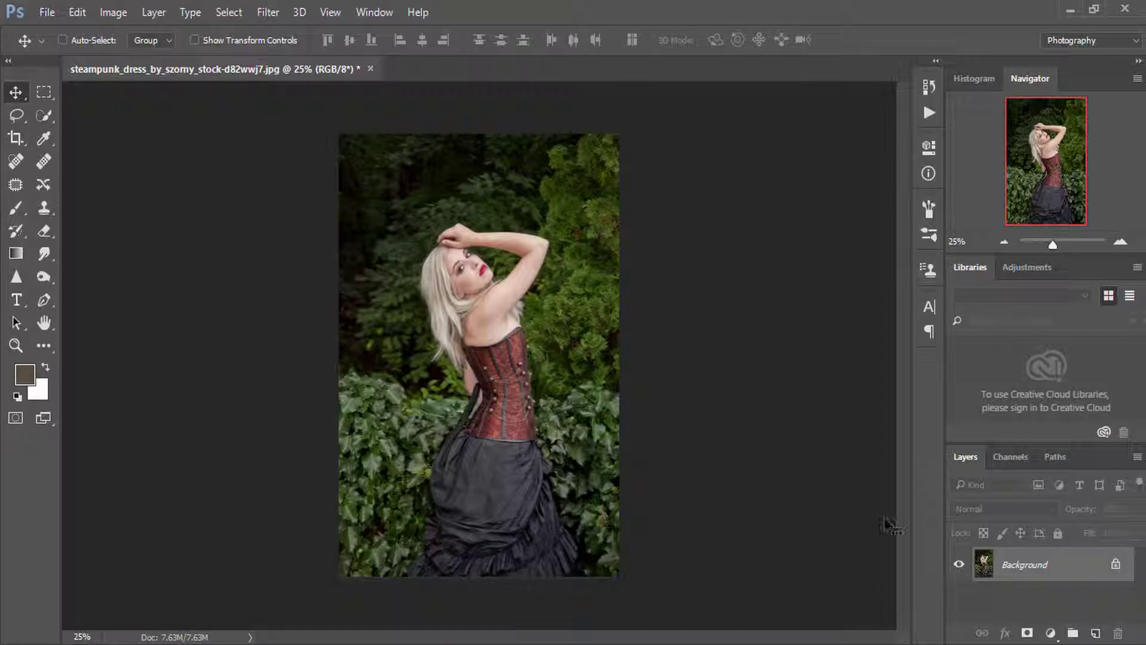
pyautogui.click(1051, 635)
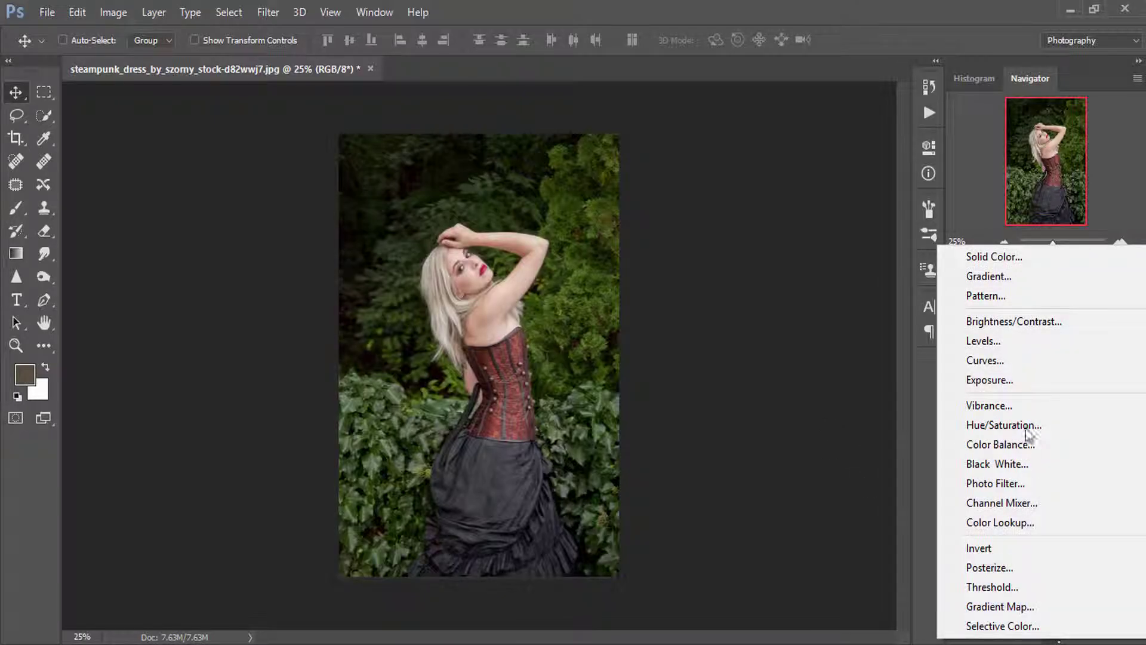
# Step: Add a Curves 1 layer and pull three curve points down to darken midtones and upper tones
pyautogui.click(1022, 368)
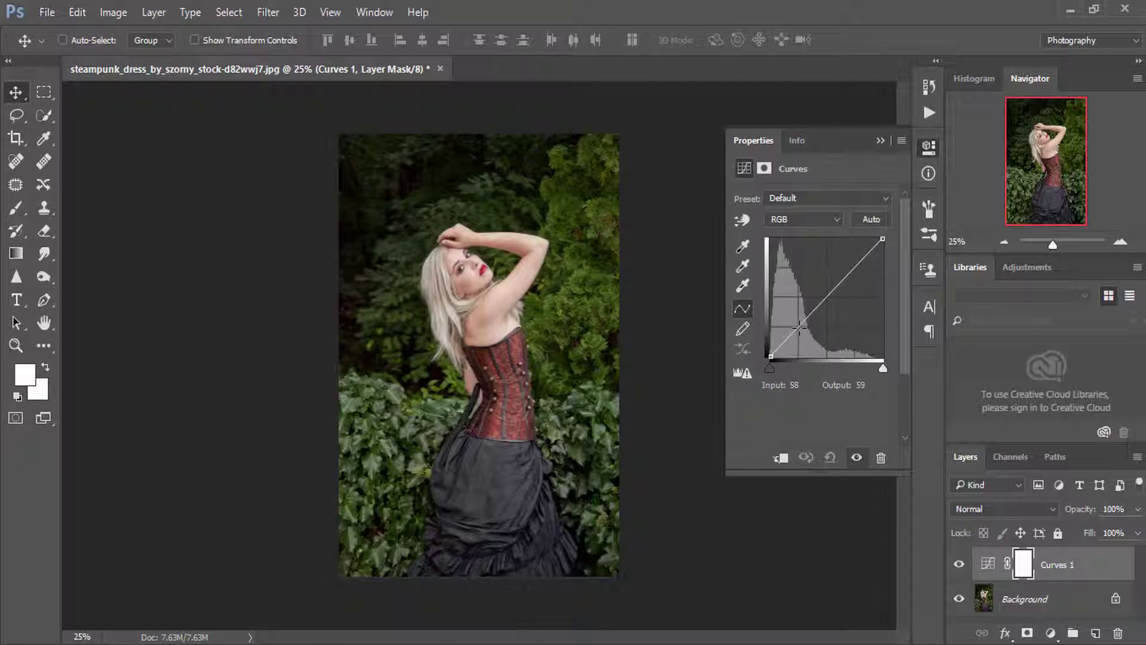
pyautogui.moveTo(798, 328); pyautogui.dragTo(798, 327)
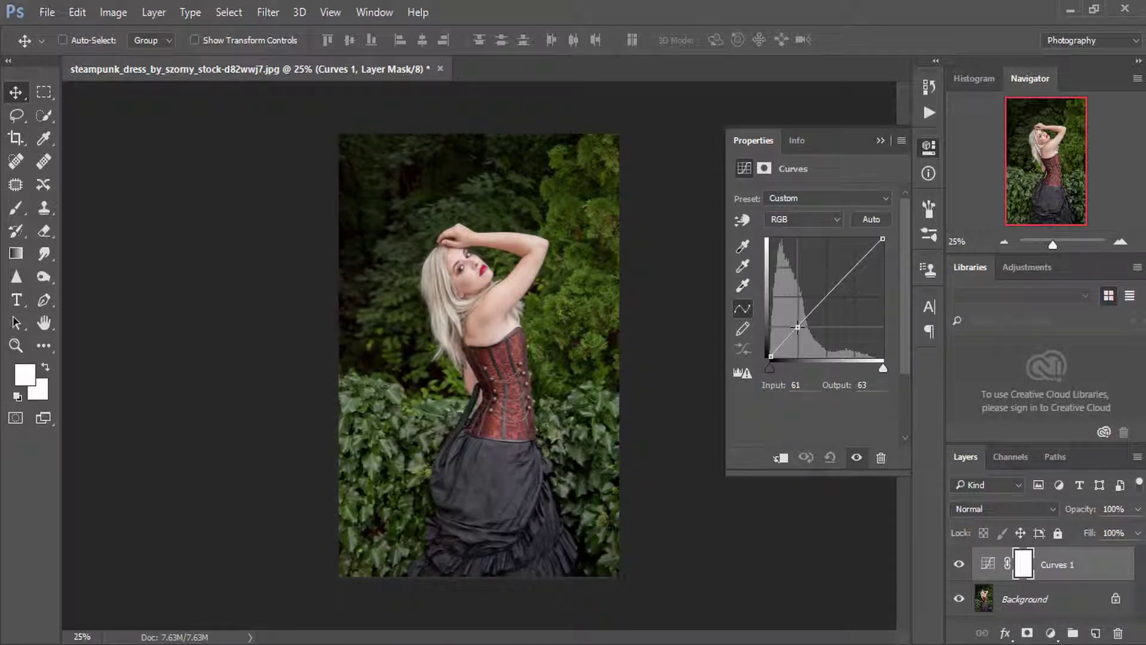
pyautogui.moveTo(828, 296); pyautogui.dragTo(824, 302)
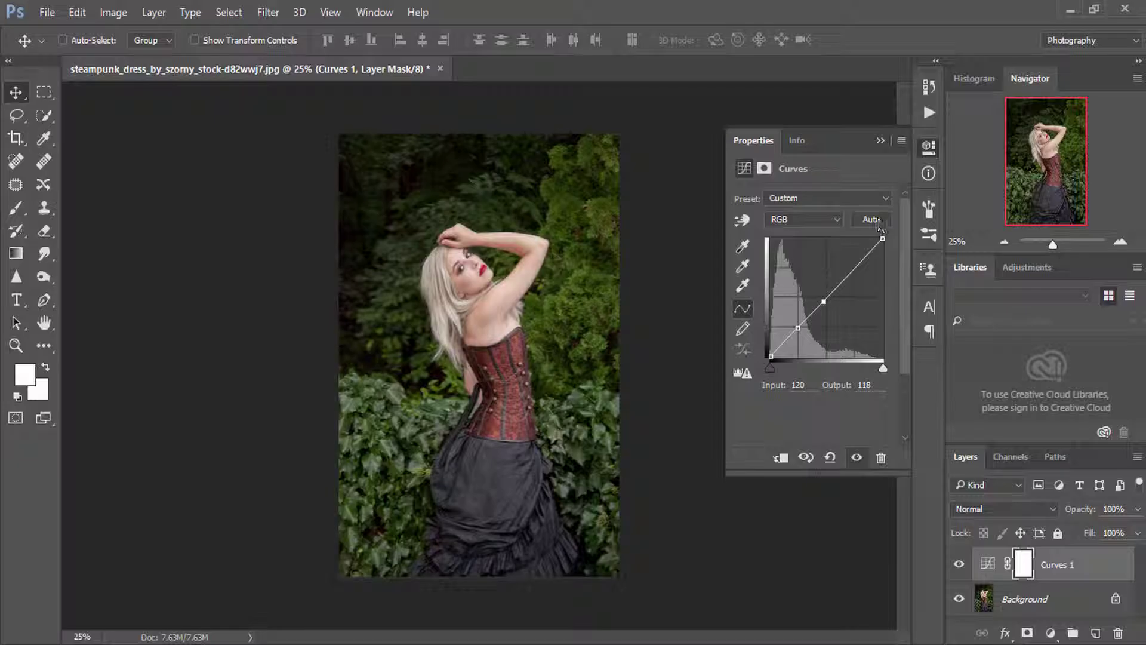
pyautogui.moveTo(856, 267); pyautogui.dragTo(857, 267)
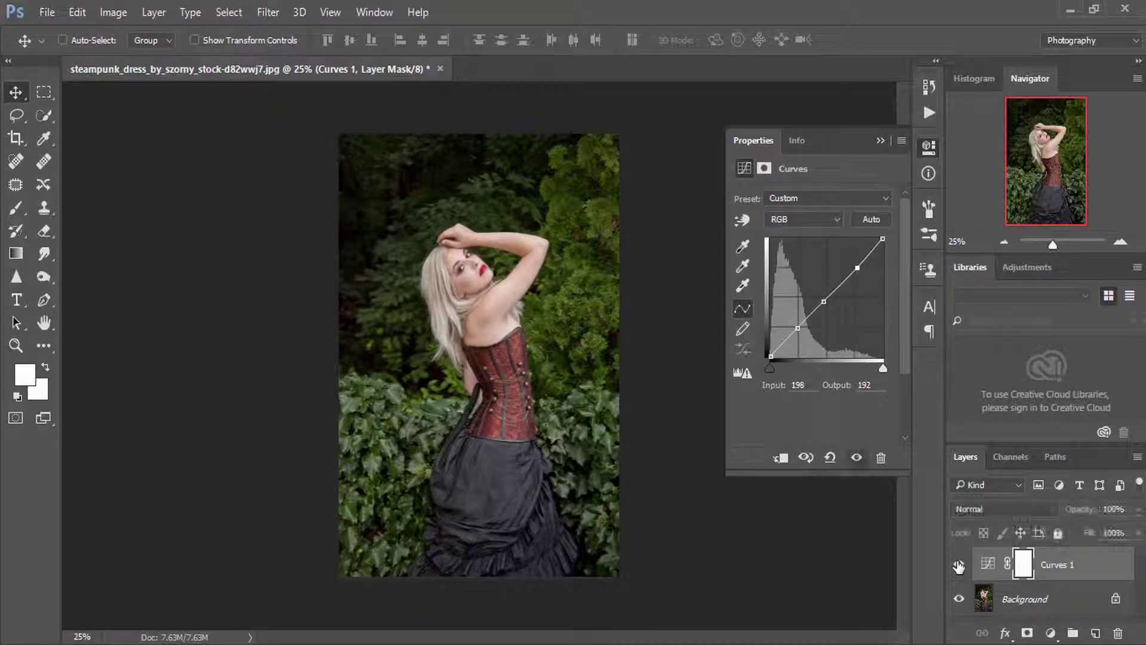
pyautogui.click(878, 141)
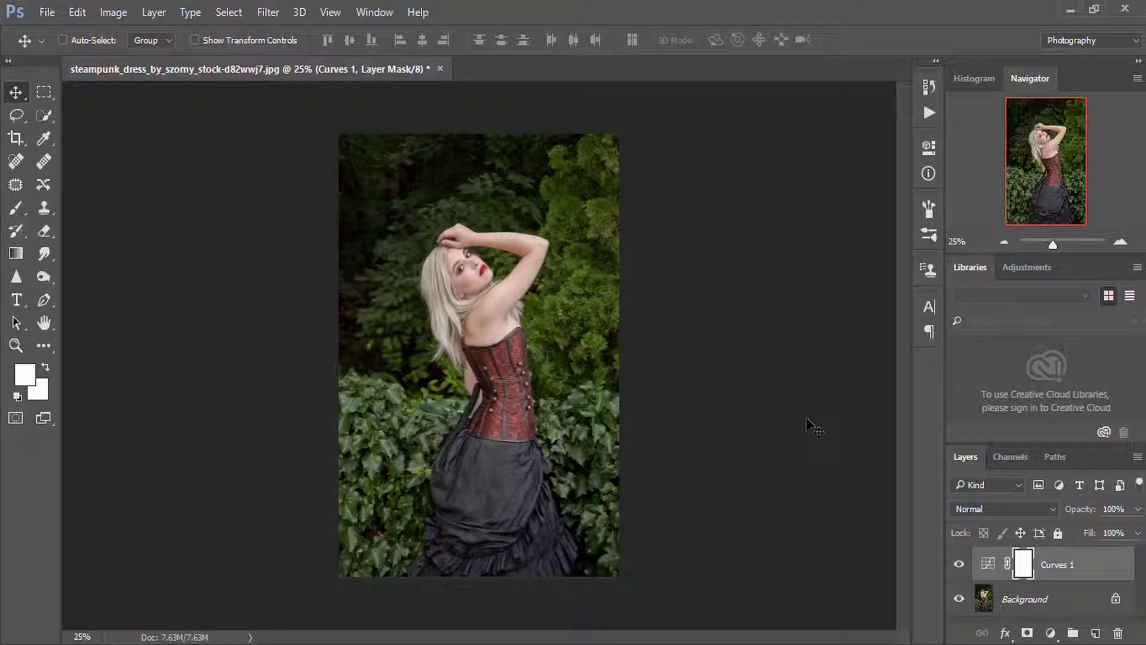
# Step: Add a new Layer 1 above Curves 1 and fill it with dark brown
pyautogui.hotkey('ctrl', '=')
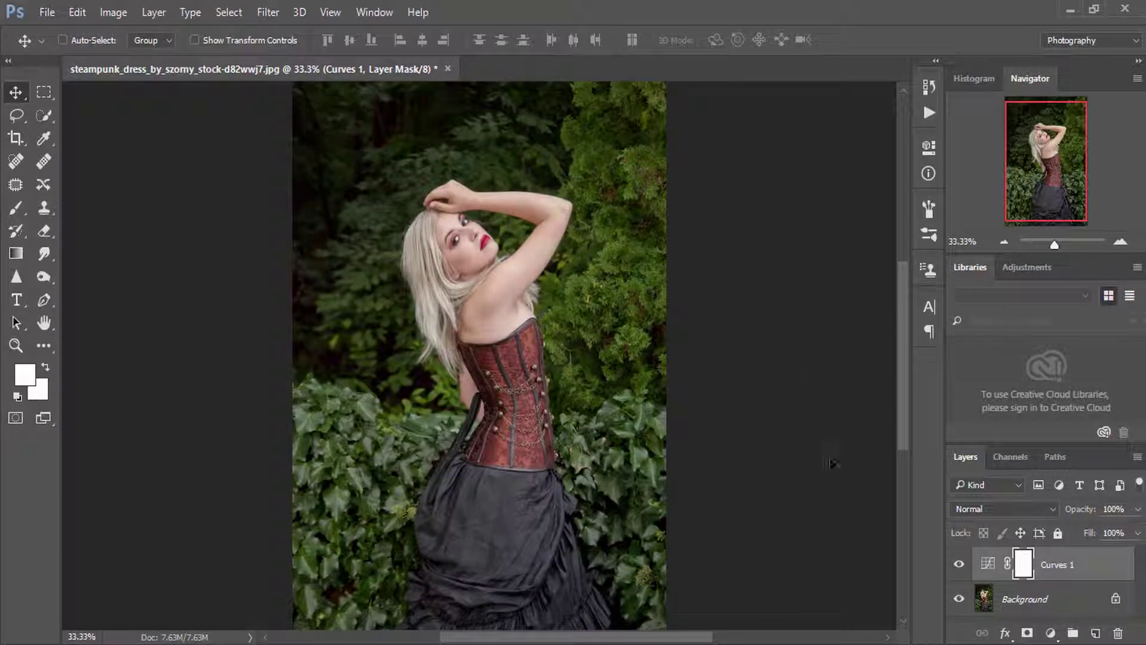
pyautogui.click(1092, 635)
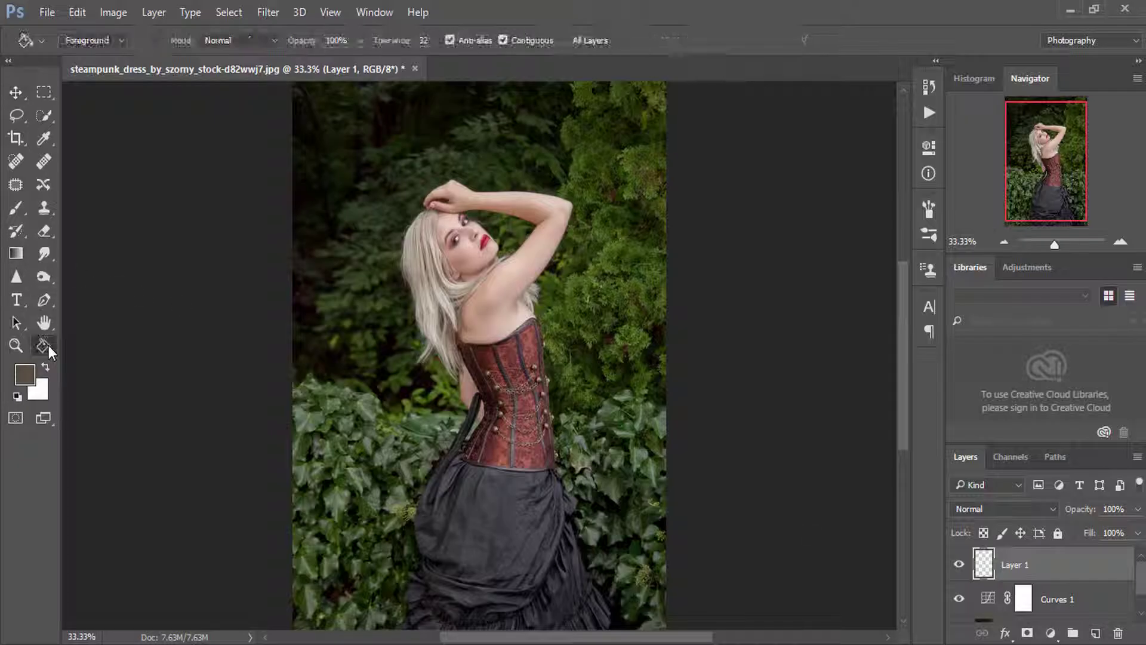
pyautogui.press('g')
pyautogui.click(25, 375)
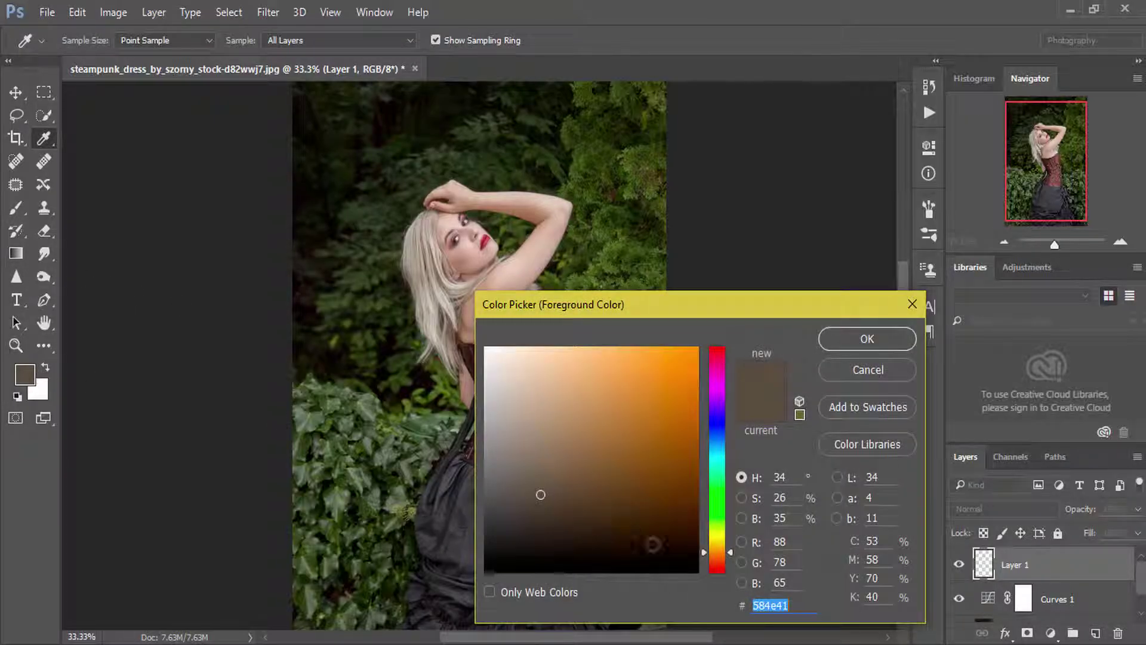
pyautogui.moveTo(653, 542)
pyautogui.mouseDown()
pyautogui.moveTo(665, 525)
pyautogui.moveTo(645, 521)
pyautogui.moveTo(657, 524)
pyautogui.mouseUp()
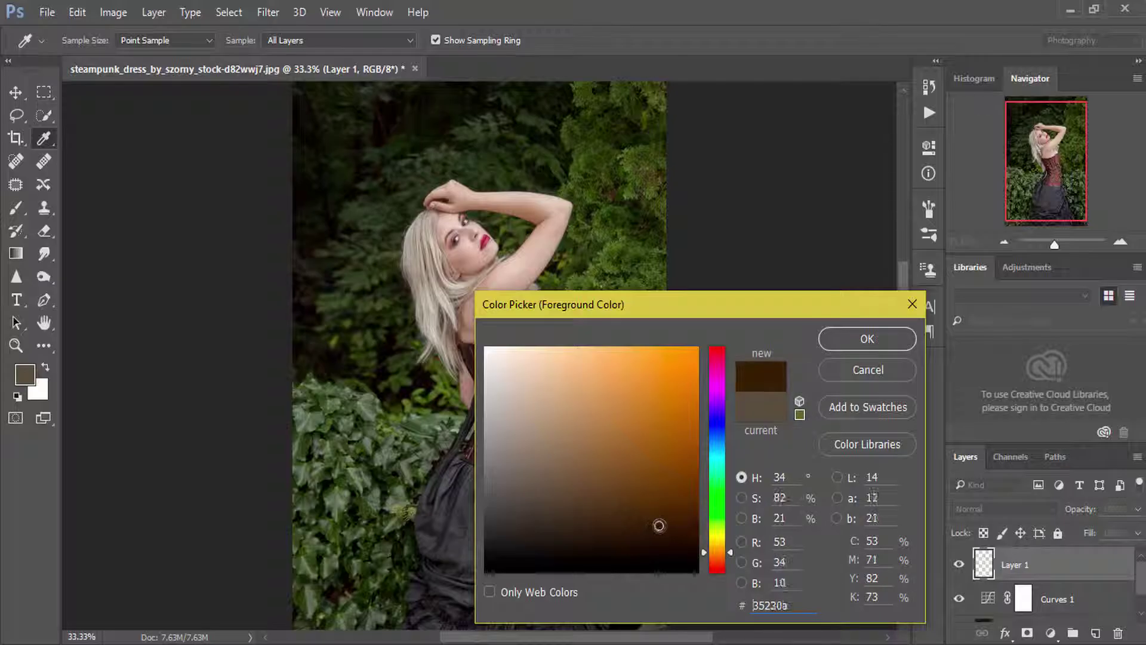
pyautogui.press('Return')
pyautogui.click(571, 462)
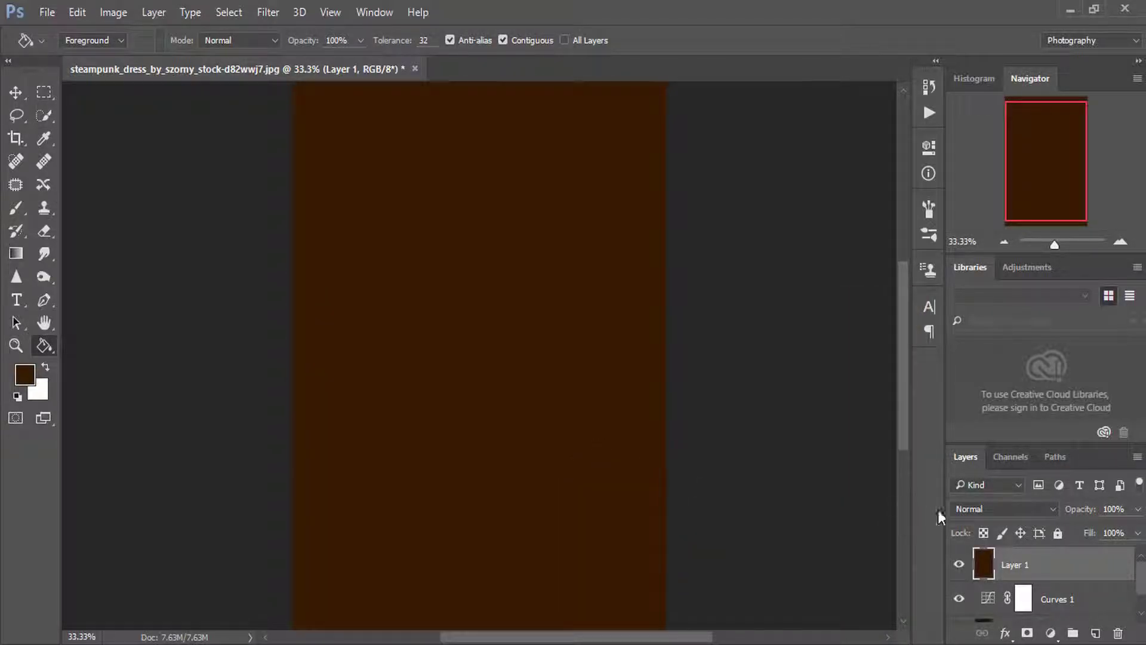
# Step: Set Layer 1 to Lighten blend mode at 69% opacity
pyautogui.click(978, 509)
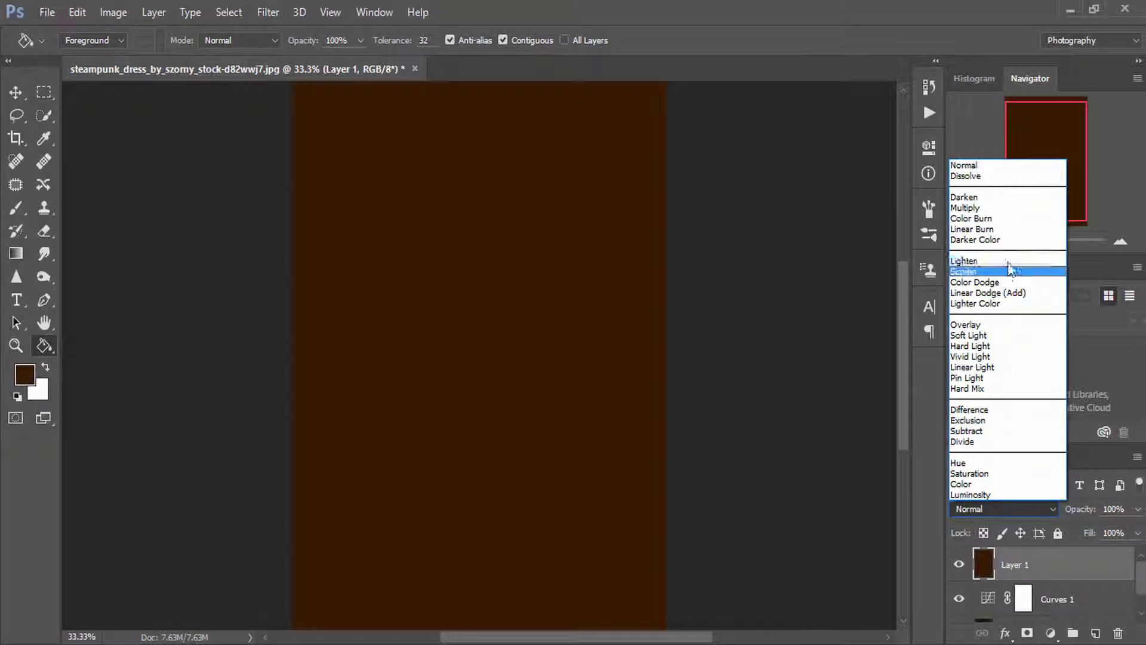
pyautogui.click(1009, 262)
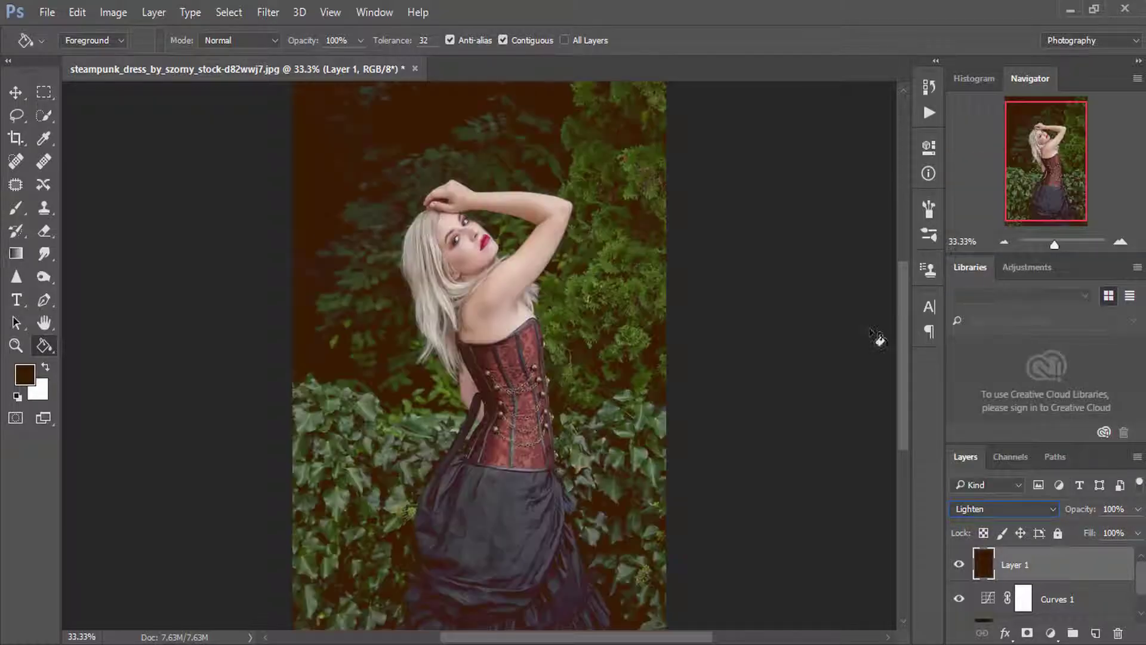
pyautogui.hotkey('ctrl', '-')
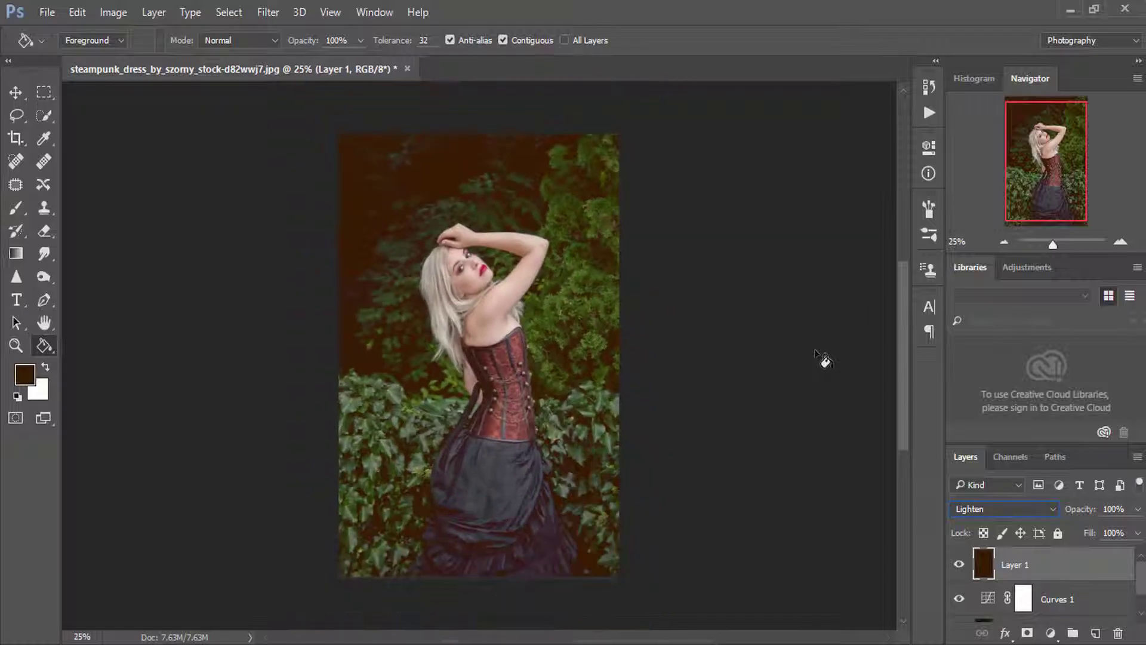
pyautogui.moveTo(1100, 511)
pyautogui.mouseDown()
pyautogui.moveTo(493, 544)
pyautogui.moveTo(776, 546)
pyautogui.moveTo(746, 549)
pyautogui.mouseUp()
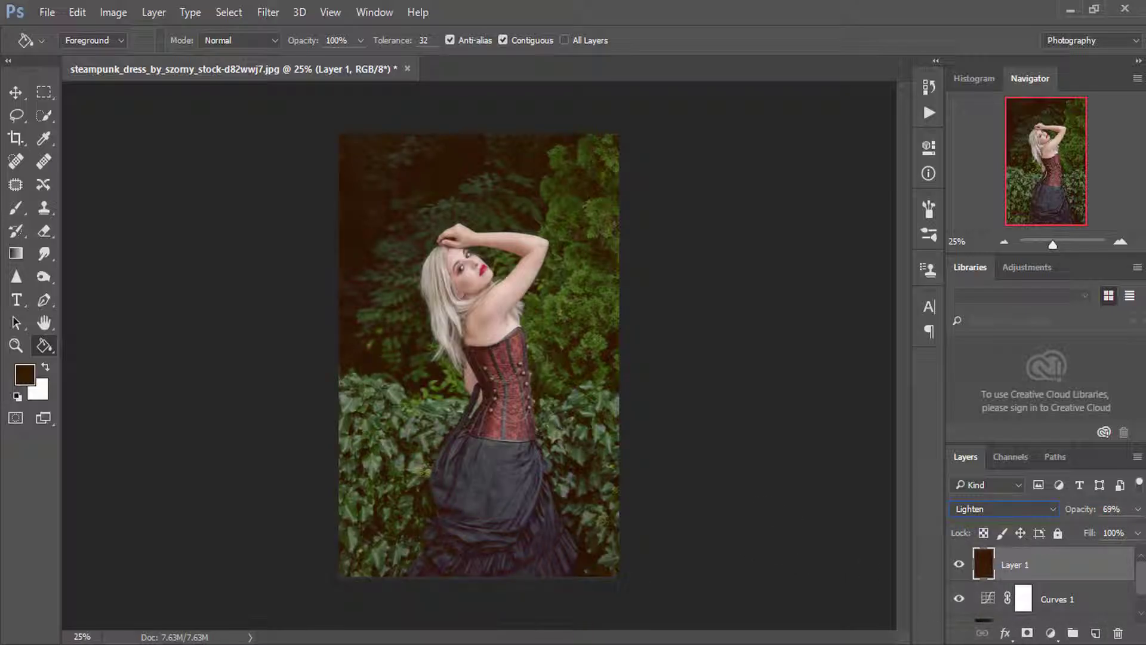
pyautogui.click(16, 92)
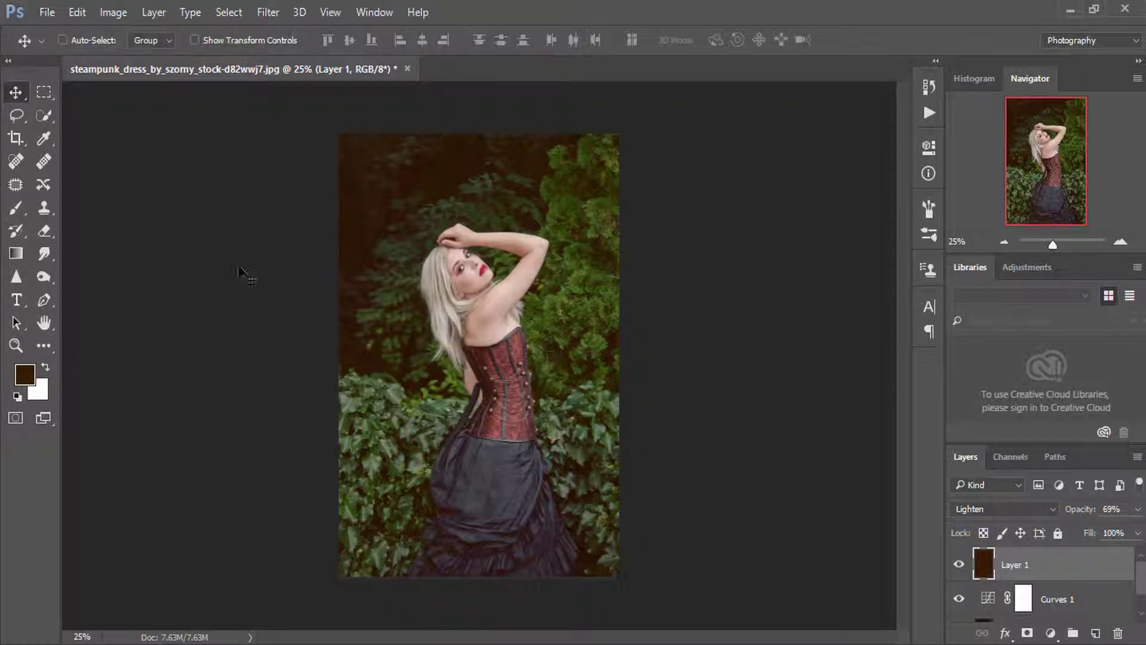
# Step: Delete the old brown layer, add a new layer, and choose darker brown #2a2115
pyautogui.press('Delete')
pyautogui.click(1095, 633)
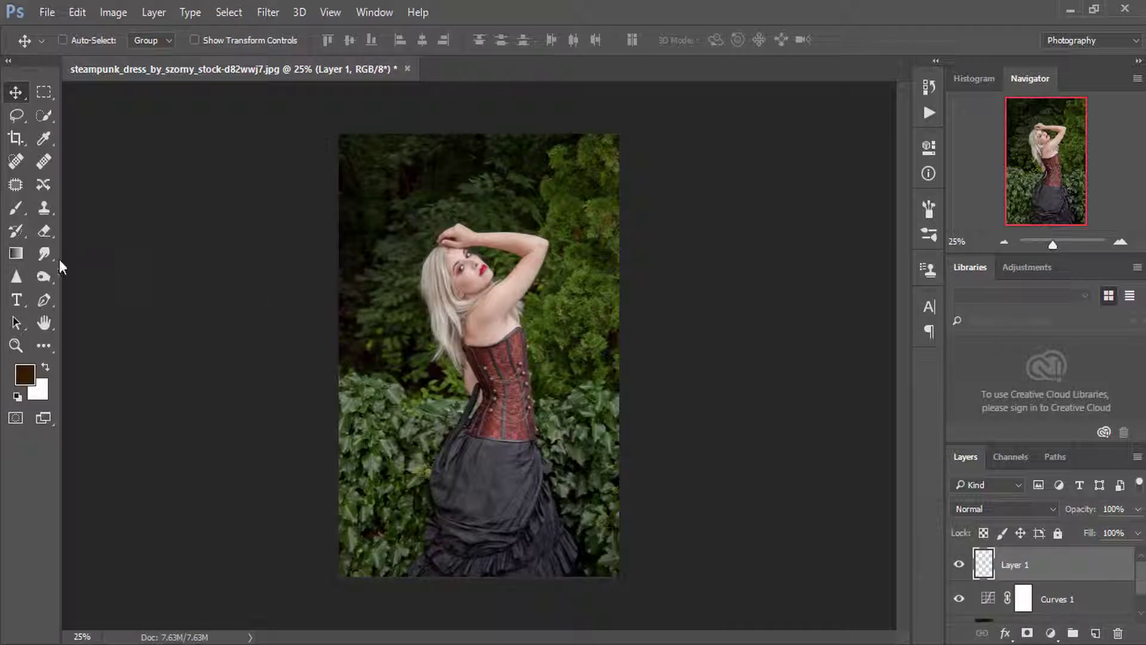
pyautogui.click(33, 380)
pyautogui.moveTo(636, 525); pyautogui.dragTo(588, 535)
pyautogui.press('Return')
# Step: Fill the new layer with the darker brown and set it to Lighten blending
pyautogui.press('v')
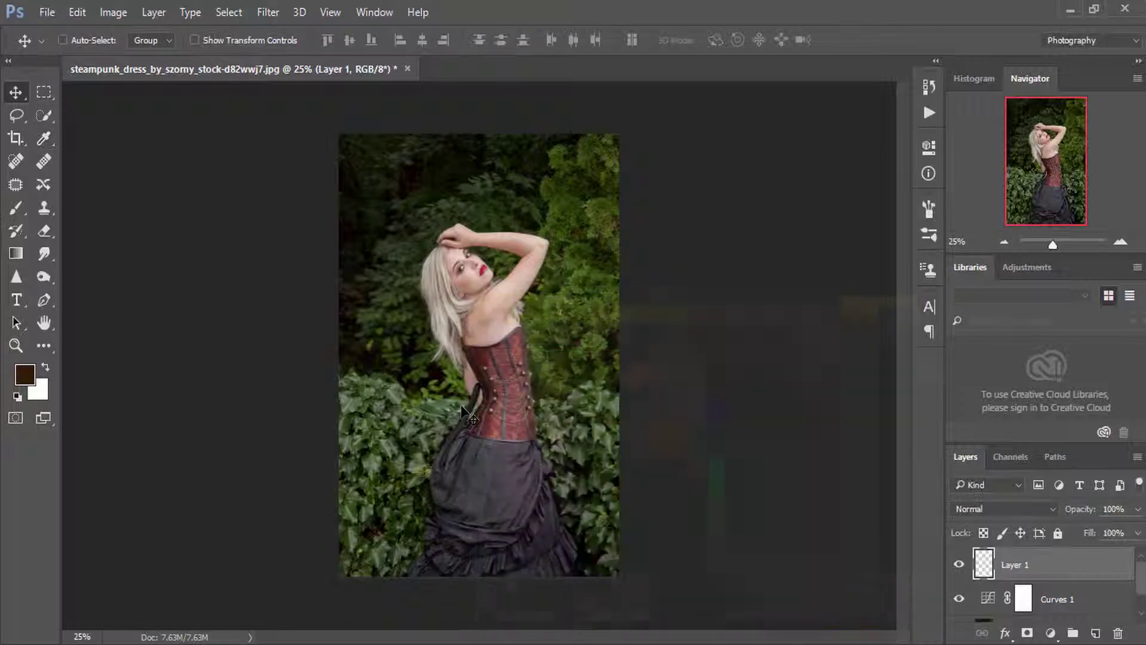
pyautogui.press('g')
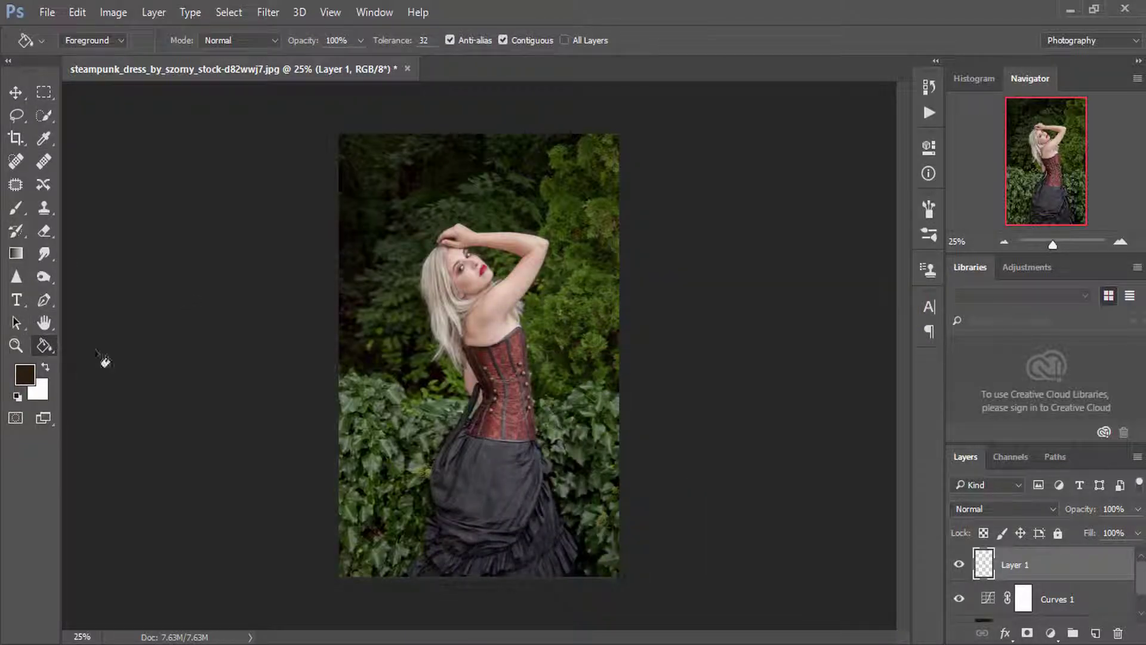
pyautogui.click(509, 423)
pyautogui.click(969, 508)
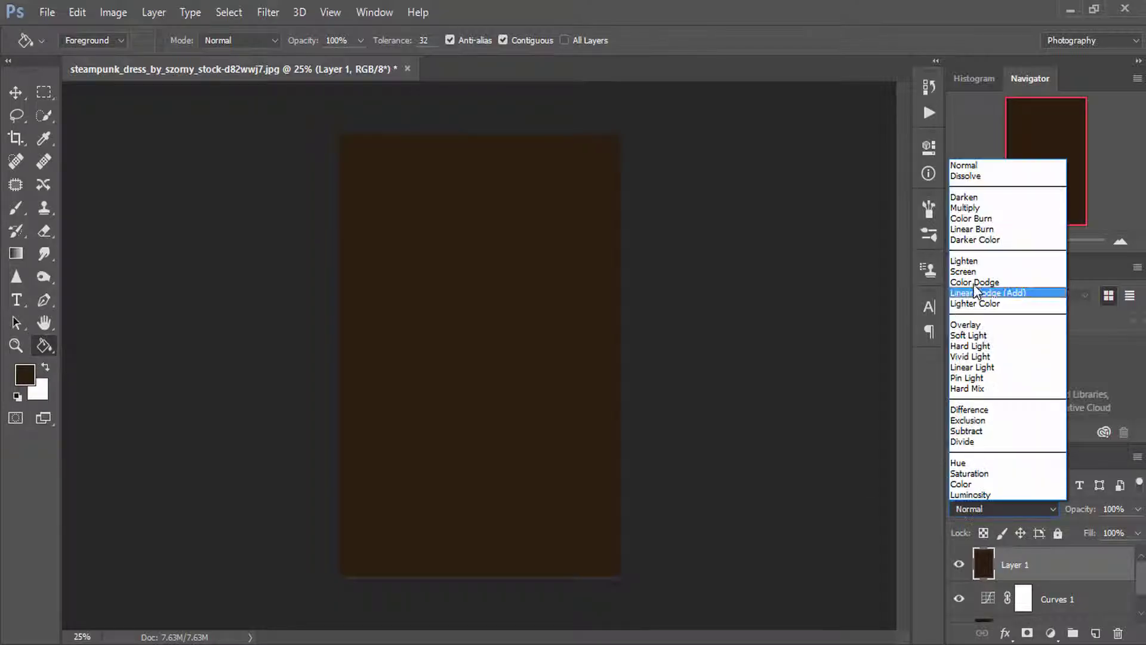
pyautogui.click(985, 258)
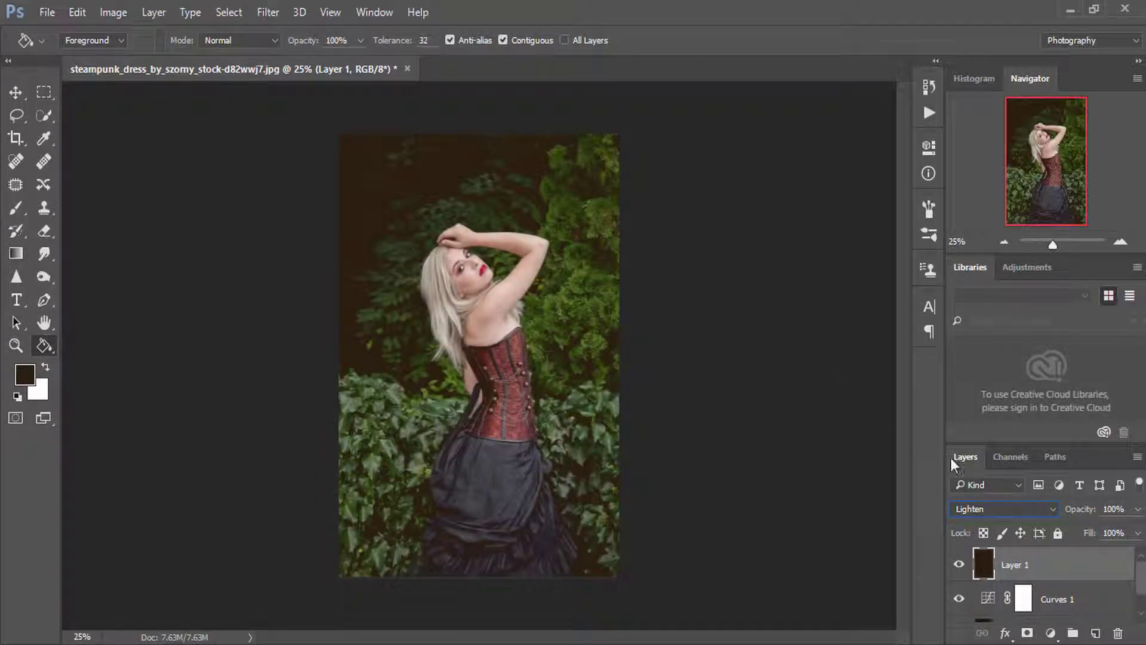
pyautogui.click(1096, 633)
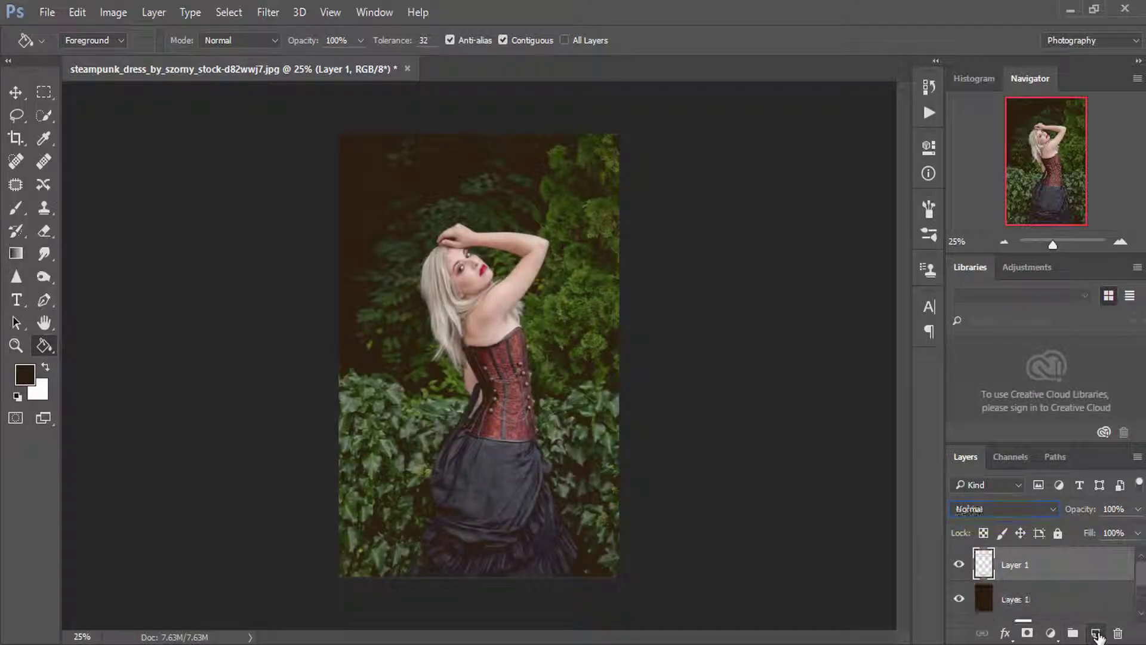
# Step: Fill Layer 2 with solid blue #194c91 using the Paint Bucket
pyautogui.click(26, 376)
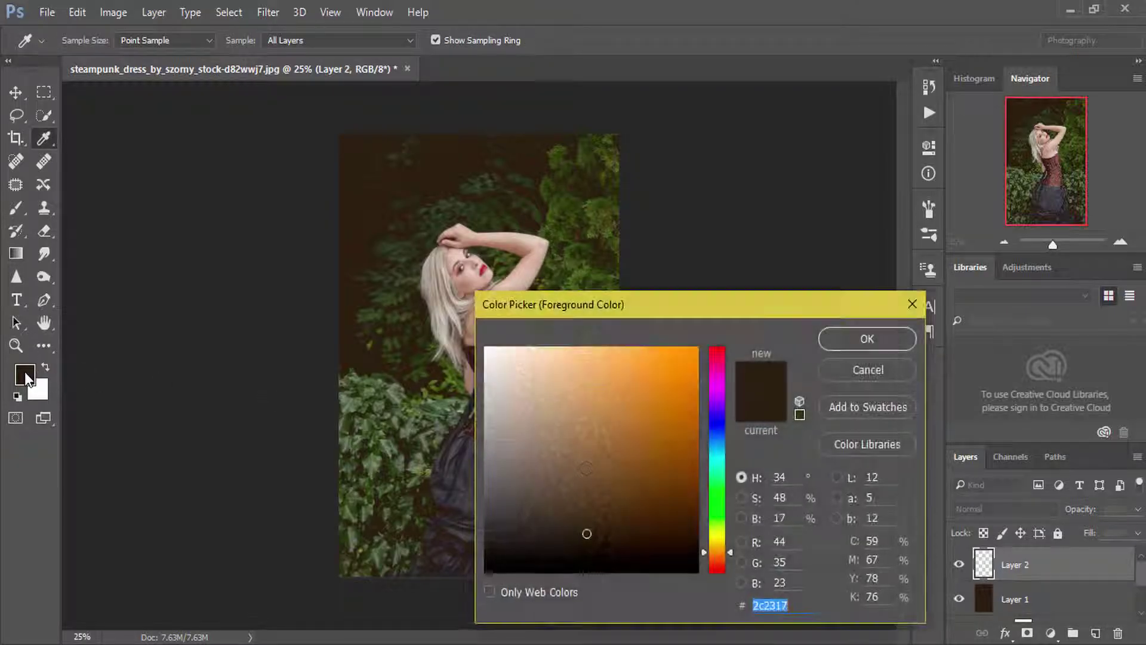
pyautogui.click(717, 434)
pyautogui.click(649, 431)
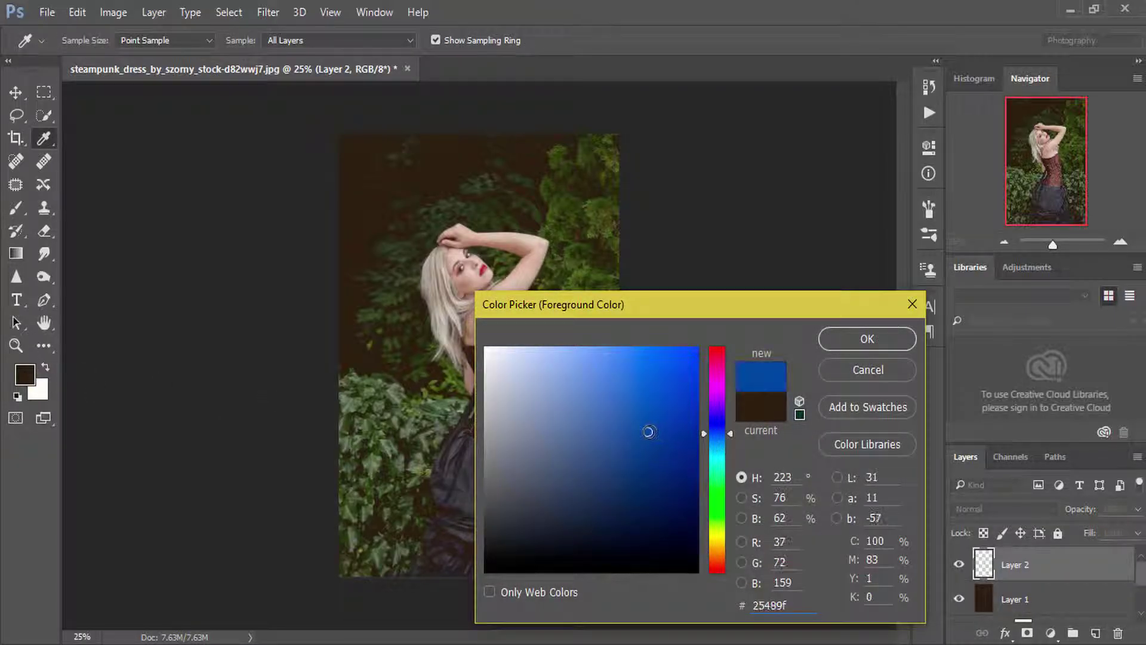
pyautogui.click(716, 440)
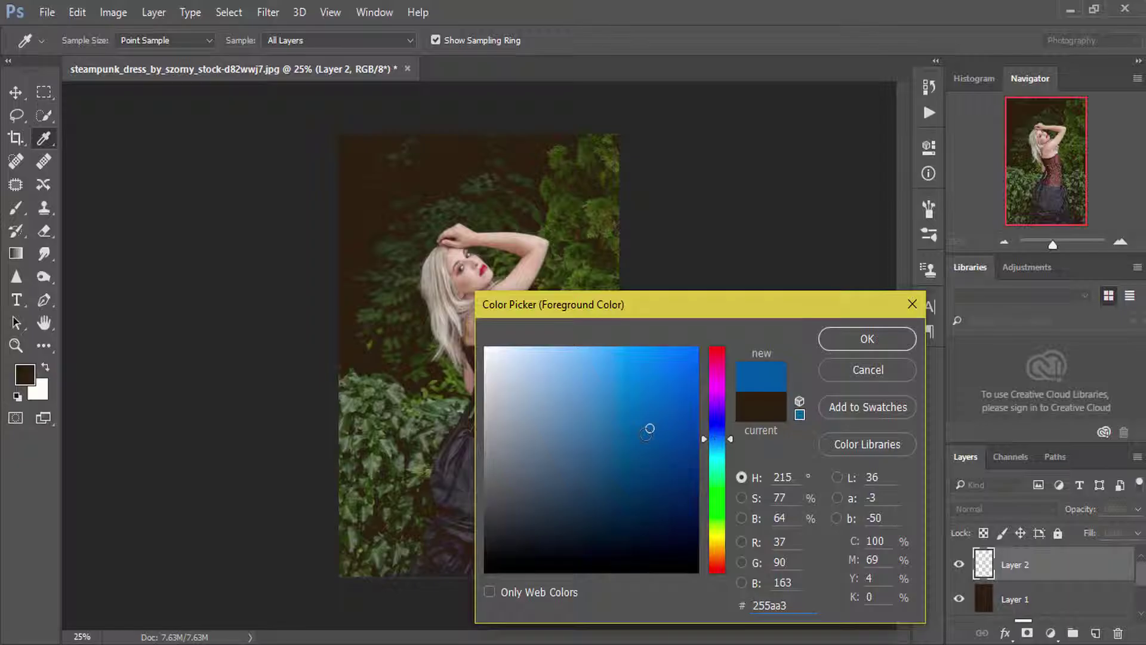
pyautogui.moveTo(646, 434); pyautogui.dragTo(662, 444)
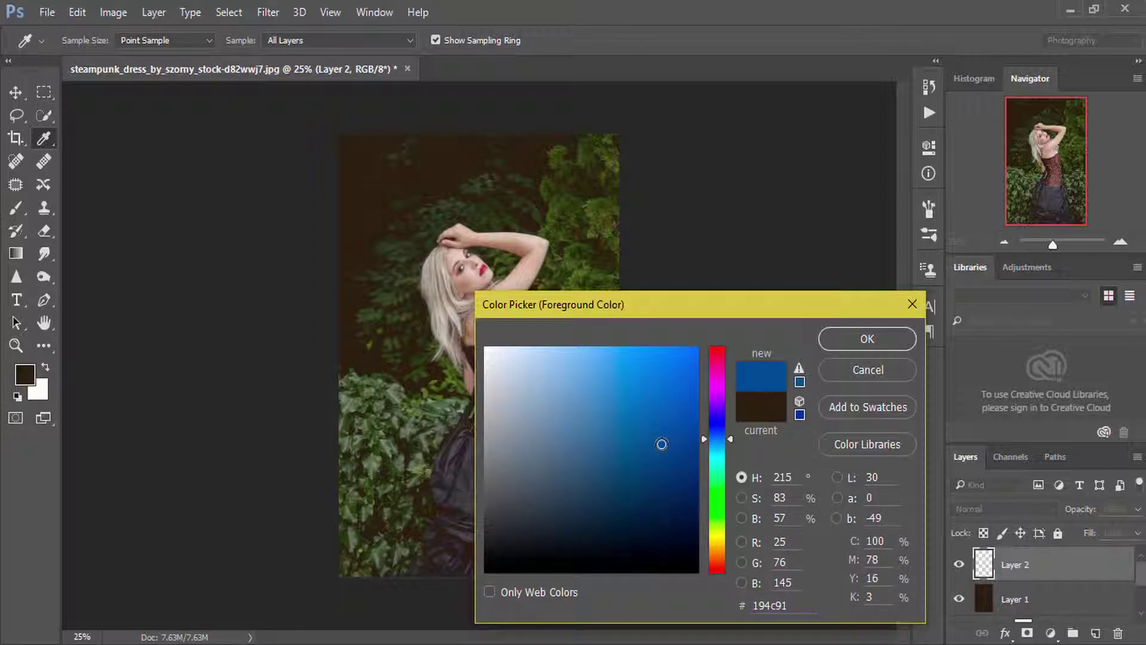
pyautogui.press('Return')
pyautogui.press('g')
pyautogui.click(604, 438)
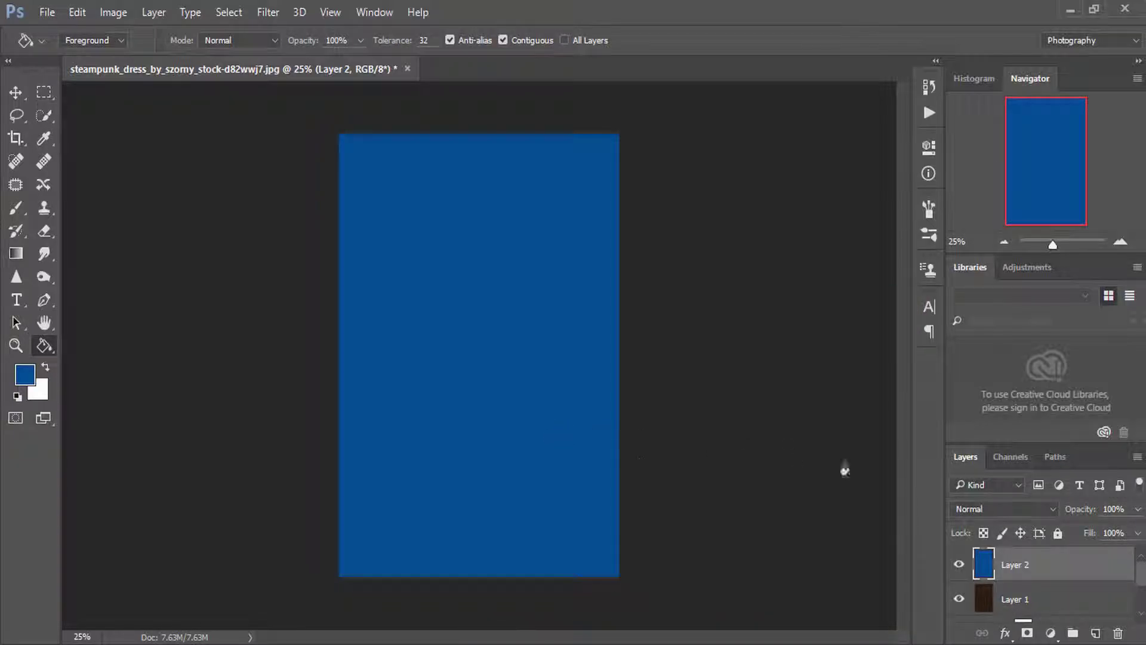
# Step: Switch Layer 2's blend mode from Overlay to Lighten and drop its opacity near zero
pyautogui.click(971, 509)
pyautogui.click(998, 321)
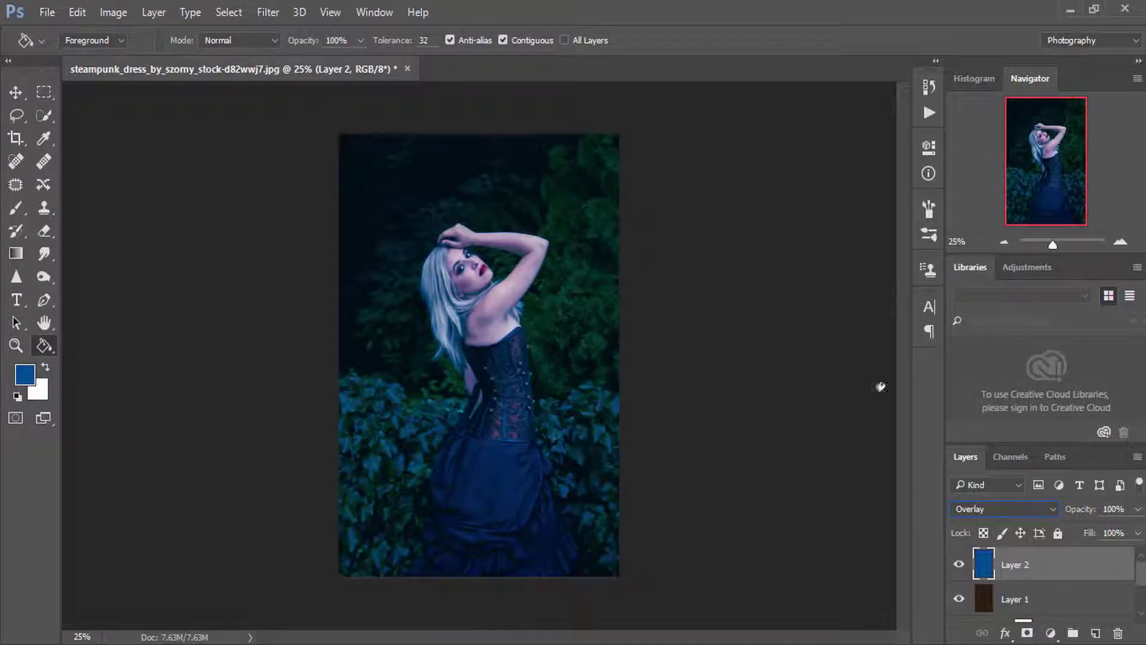
pyautogui.click(979, 508)
pyautogui.click(987, 261)
pyautogui.moveTo(1072, 515); pyautogui.dragTo(567, 503)
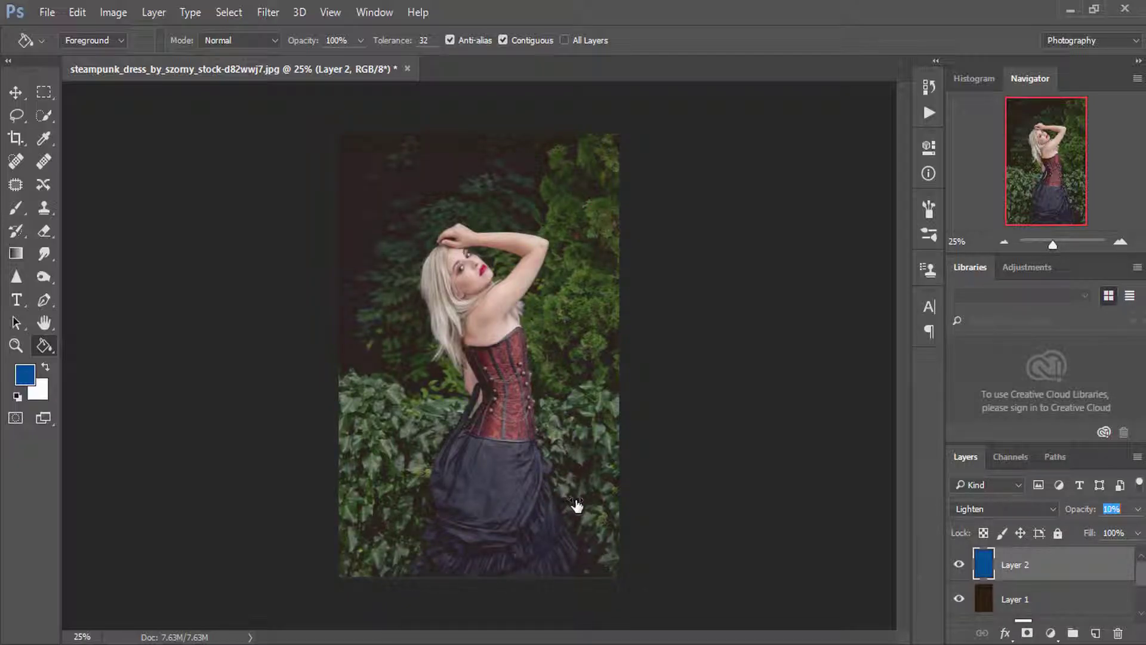
# Step: Try the brown layer's opacity, then set the blue Layer 2 to 13%
pyautogui.click(1015, 600)
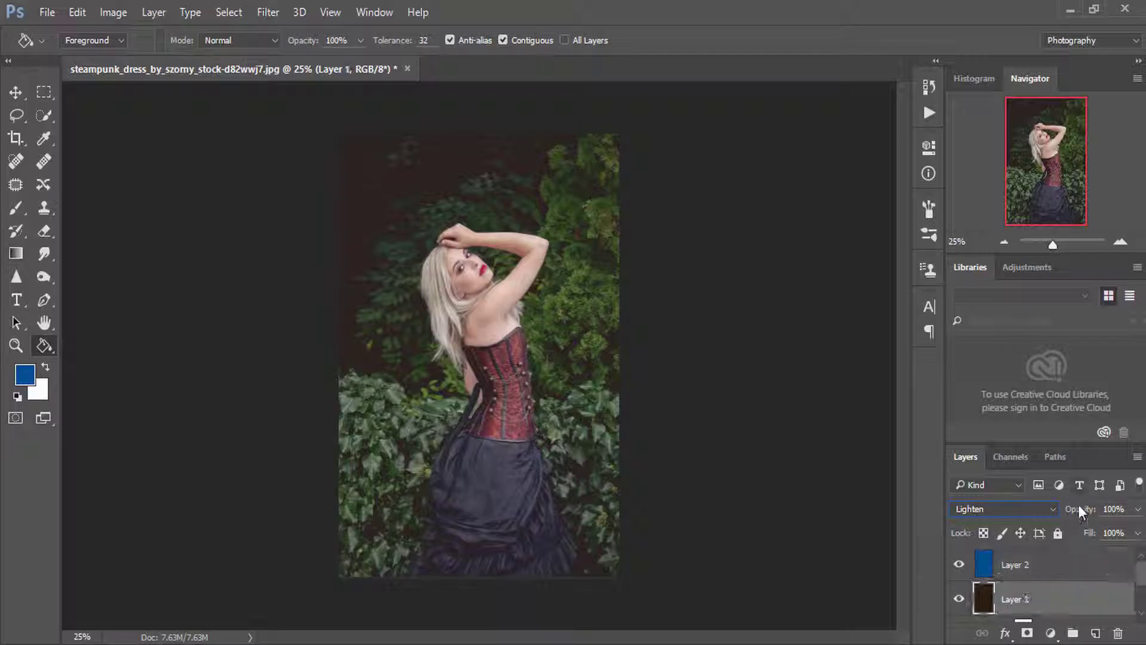
pyautogui.moveTo(1082, 515); pyautogui.dragTo(738, 521)
pyautogui.click(1013, 561)
pyautogui.moveTo(1081, 510); pyautogui.dragTo(1003, 514)
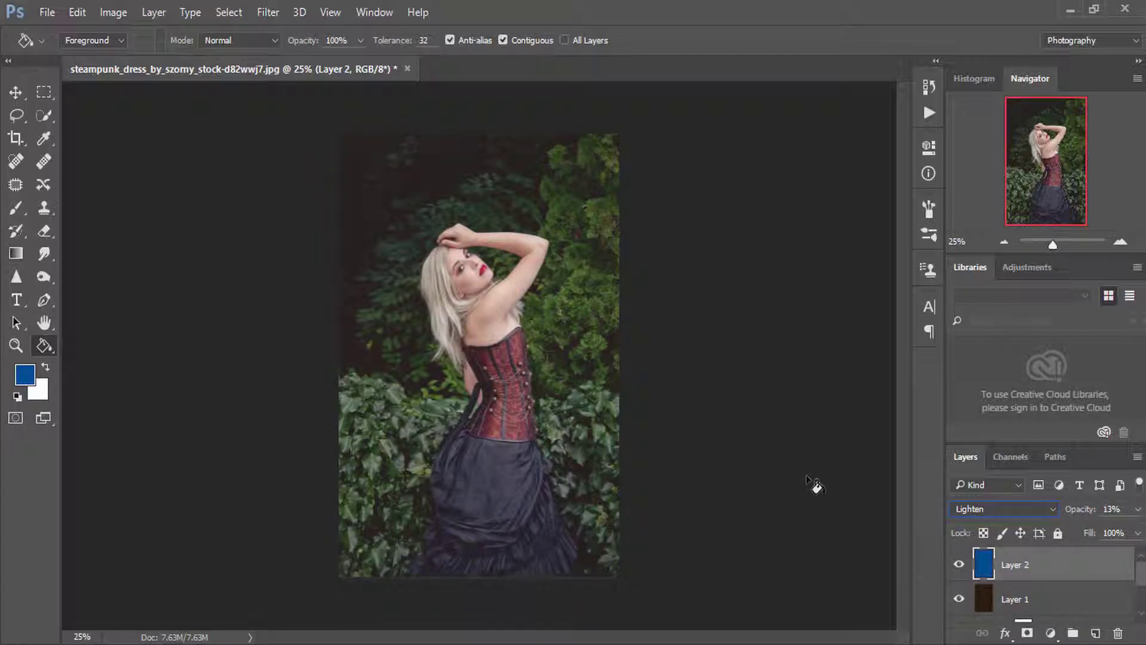
pyautogui.click(15, 91)
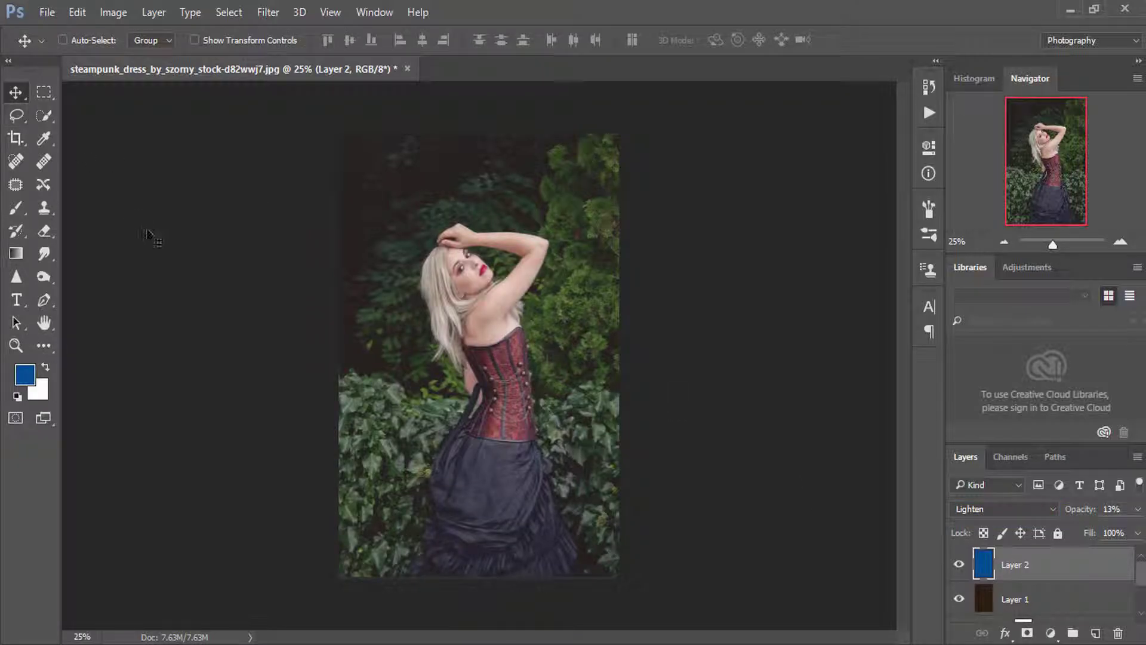
# Step: Add a black #000000 Color Fill 1 layer and target its layer mask
pyautogui.click(1049, 633)
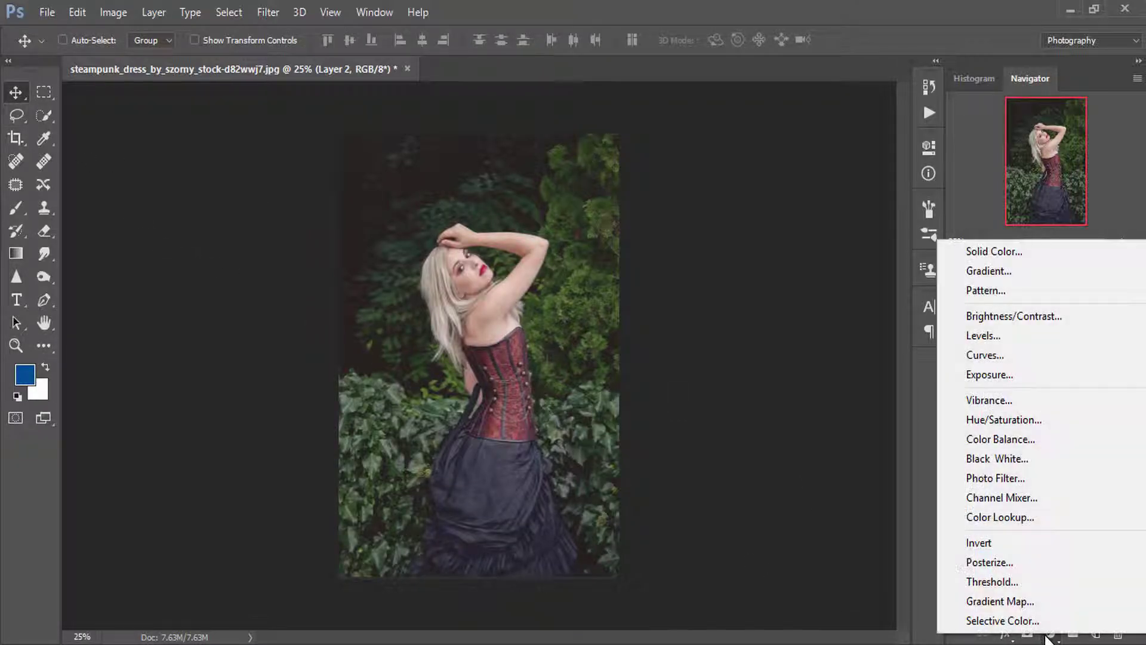
pyautogui.click(1045, 253)
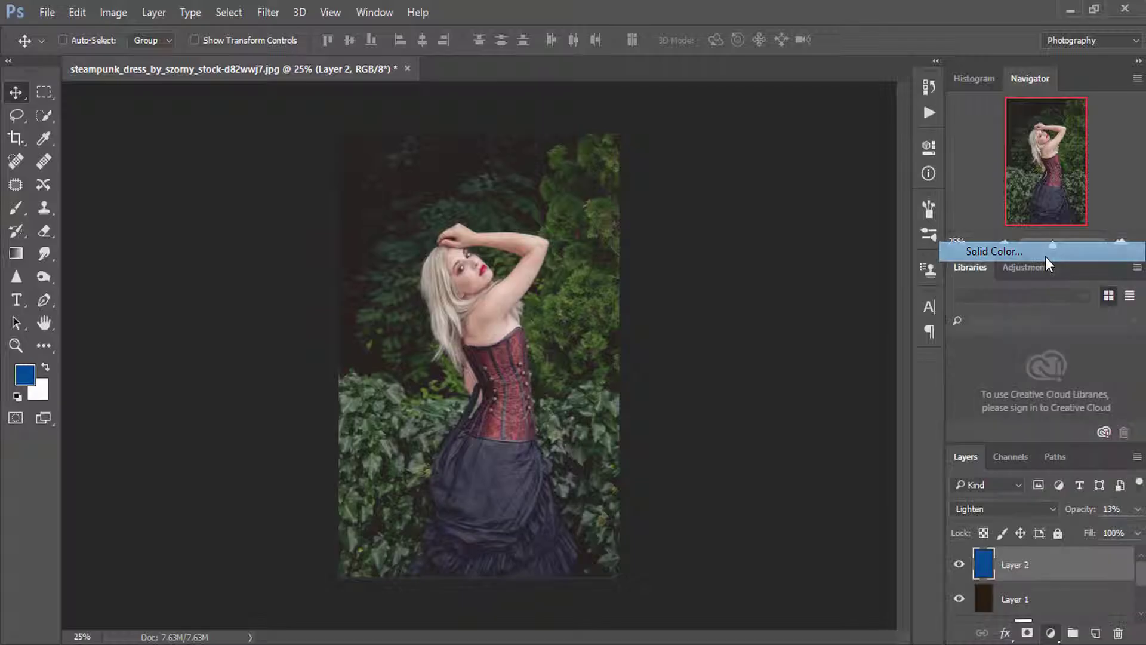
pyautogui.moveTo(642, 543); pyautogui.dragTo(721, 589)
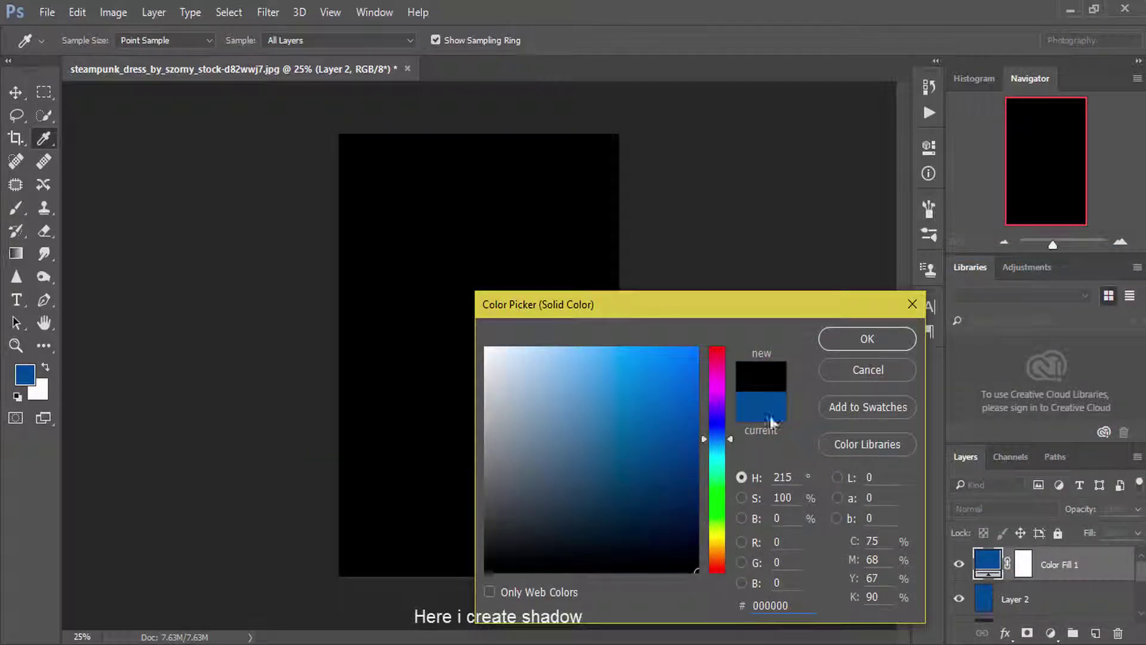
pyautogui.click(845, 342)
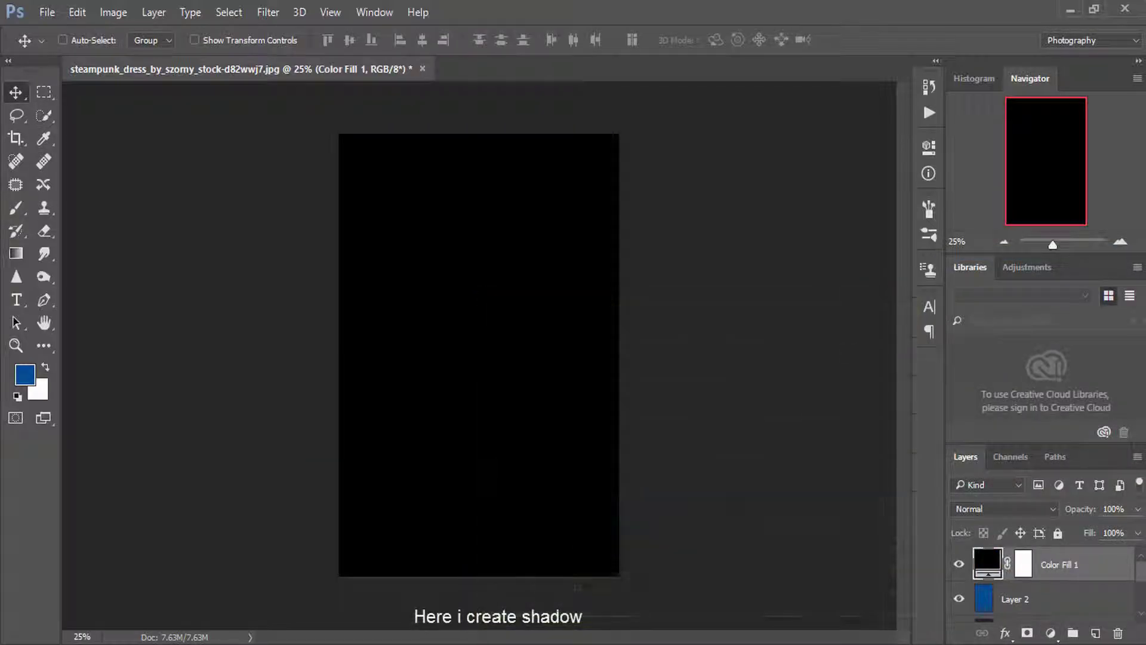
pyautogui.click(1022, 564)
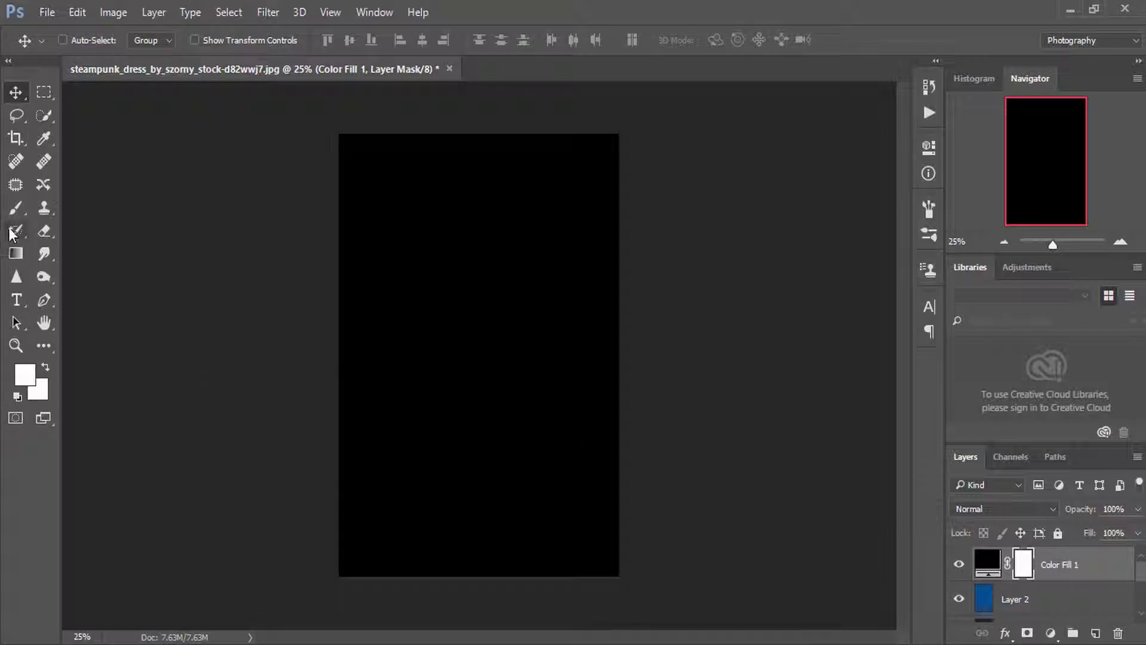
pyautogui.click(16, 208)
# Step: Set up a black brush at 2200 px size with 0% hardness
pyautogui.click(25, 375)
pyautogui.click(422, 306)
pyautogui.click(868, 334)
pyautogui.press(']')
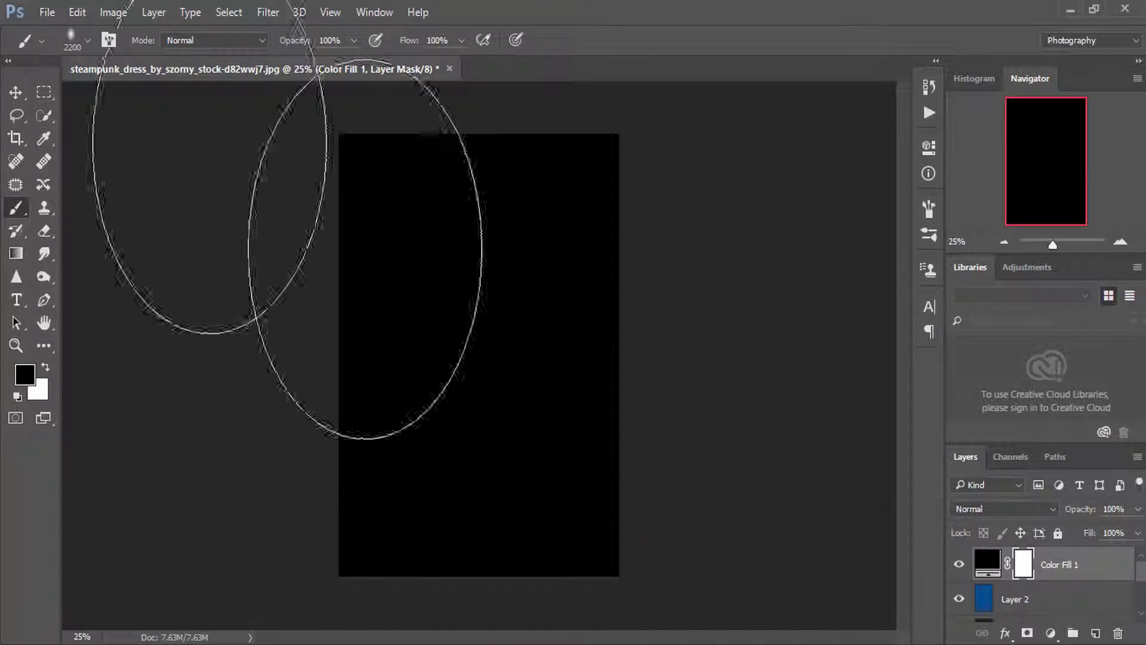
pyautogui.click(88, 40)
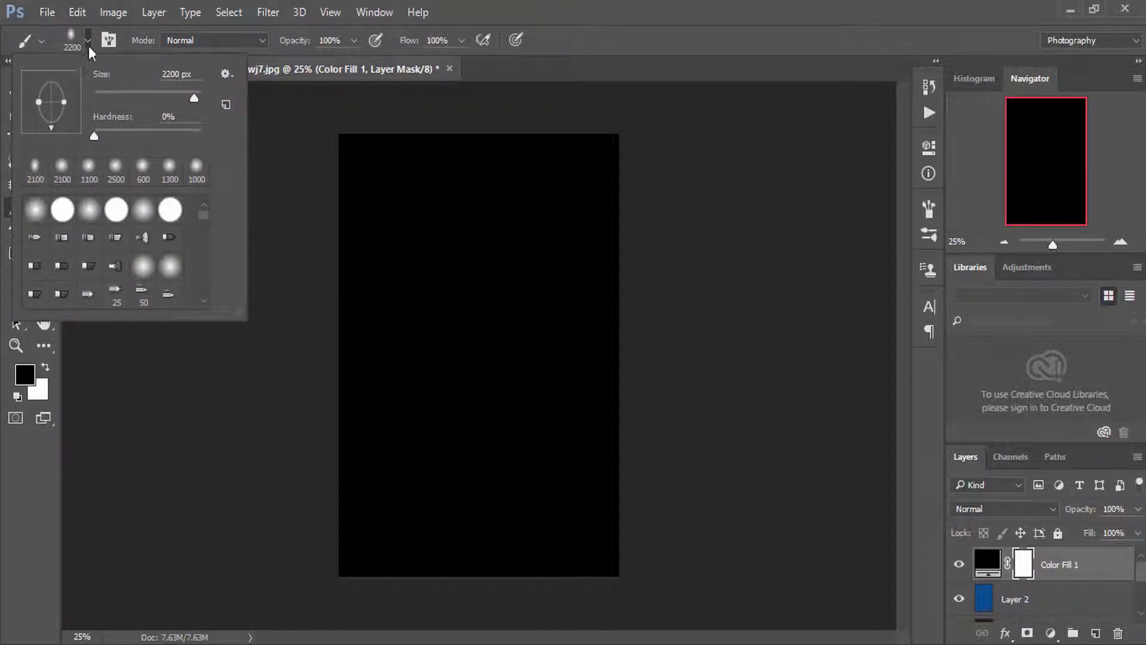
pyautogui.click(106, 40)
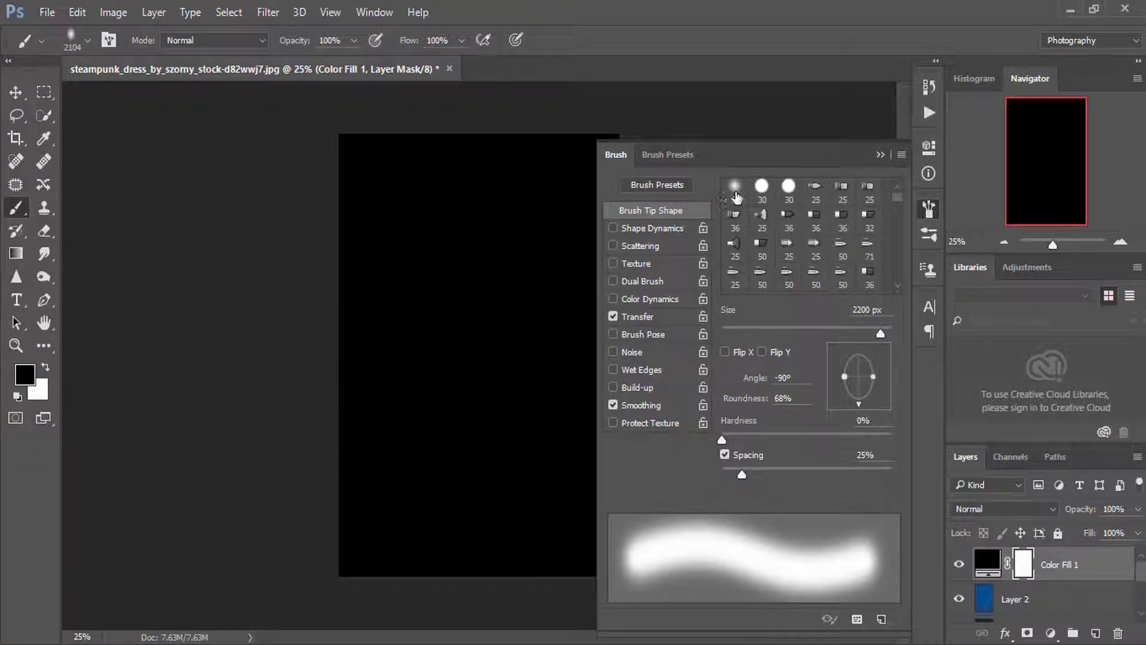
pyautogui.click(882, 150)
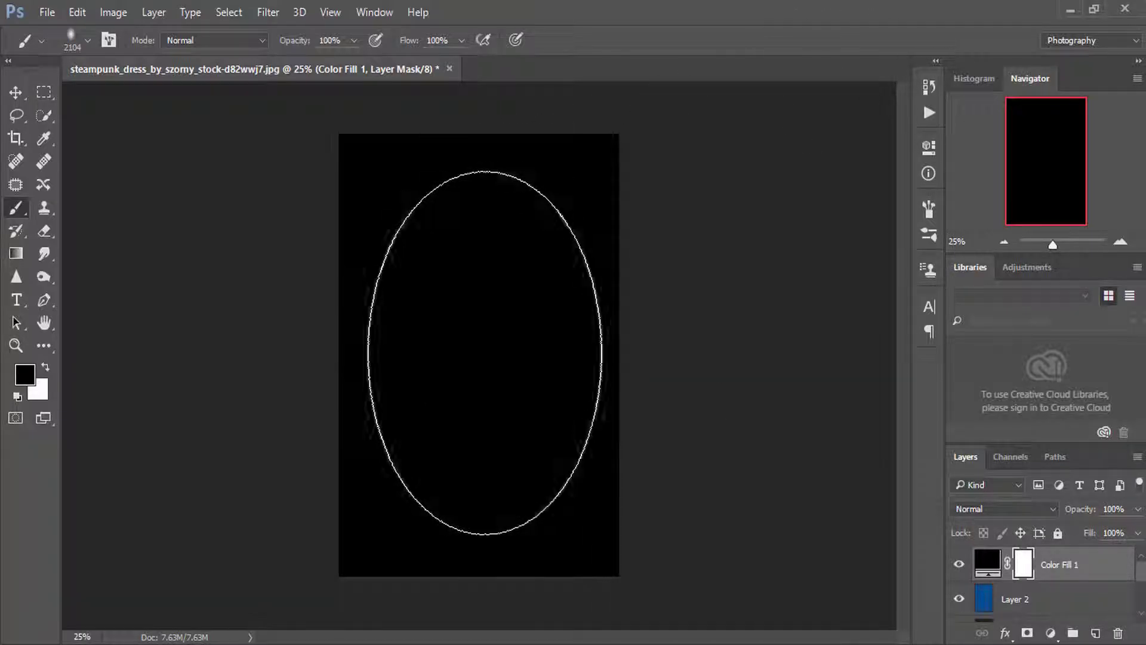
# Step: Paint the mask centre to reveal the woman and fade the vignette to 17% opacity
pyautogui.click(479, 353)
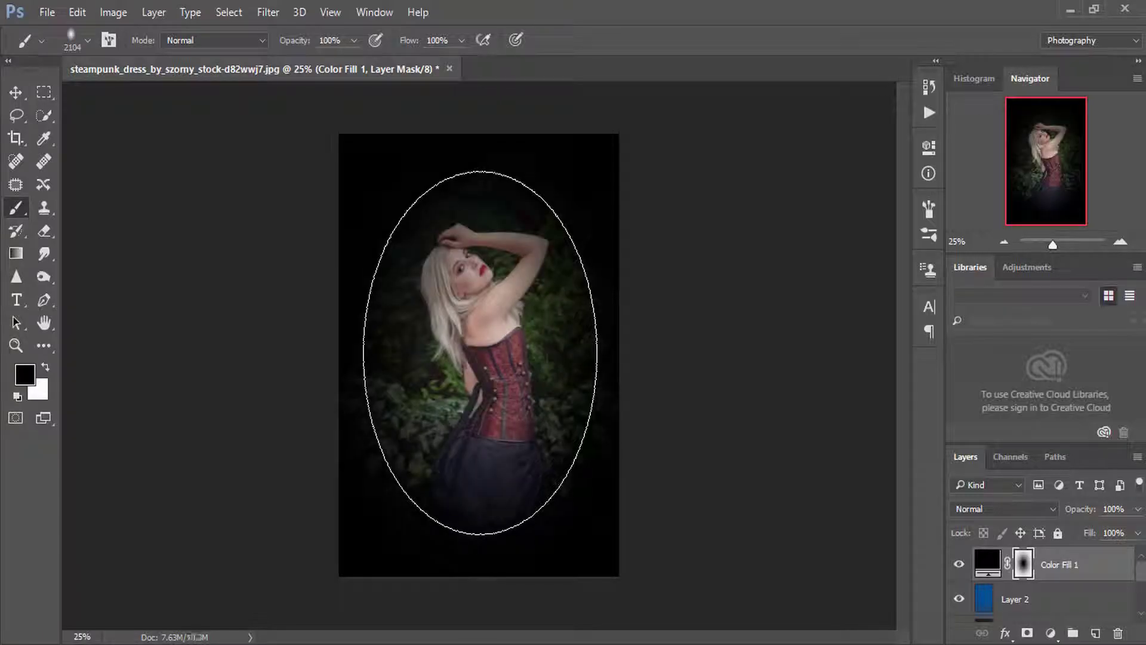
pyautogui.click(480, 353)
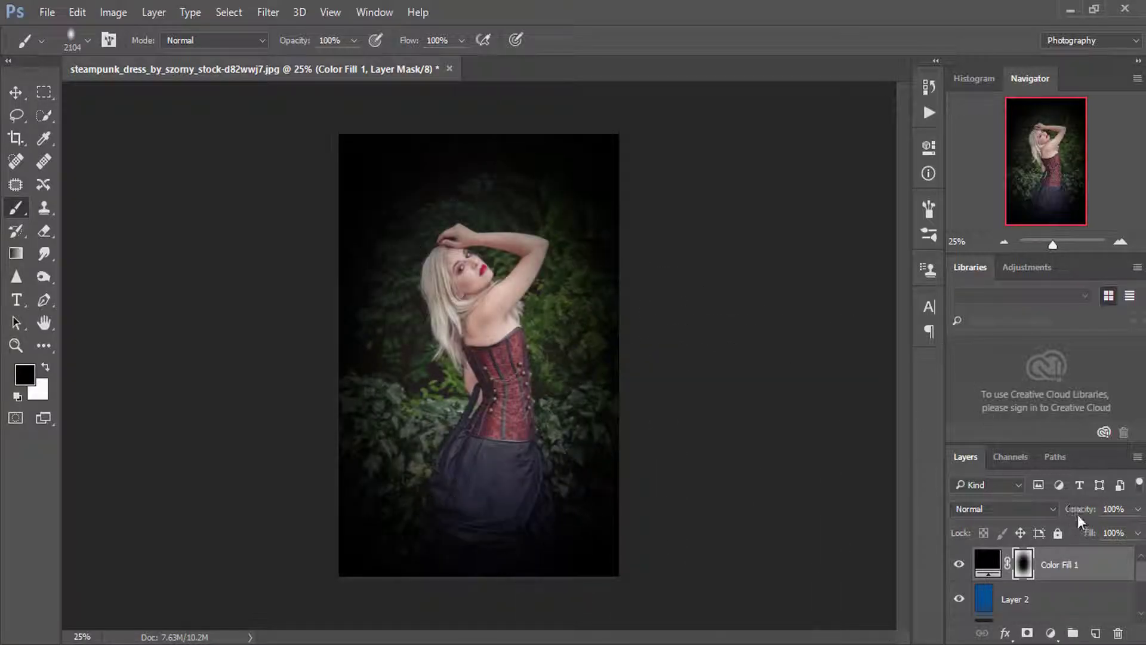
pyautogui.moveTo(1079, 523); pyautogui.dragTo(363, 513)
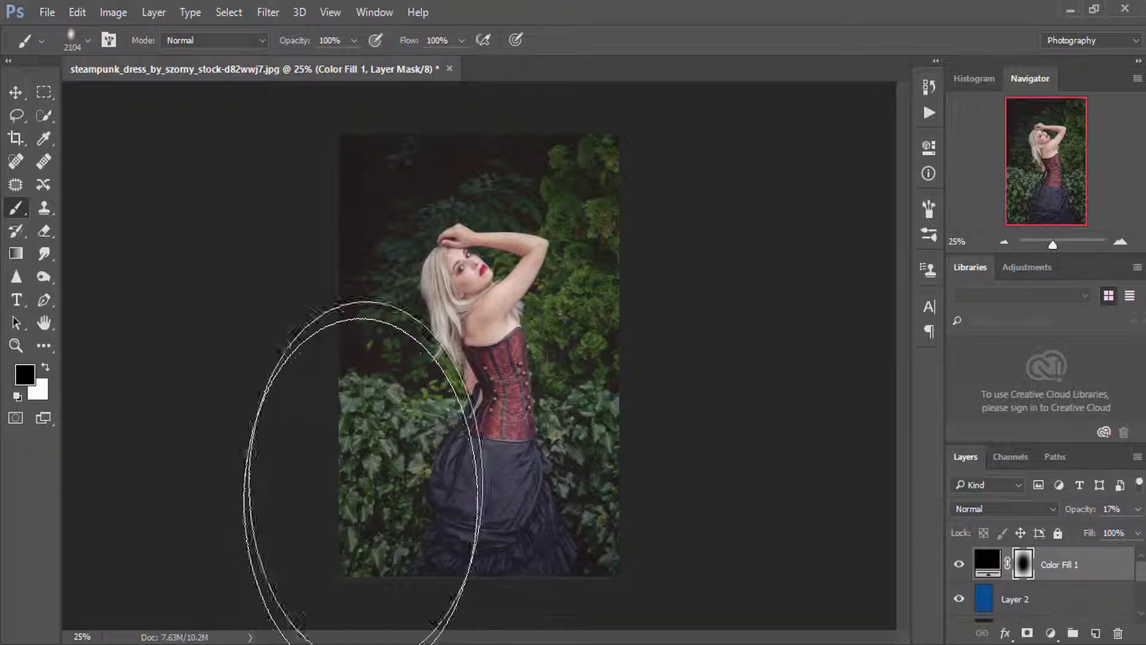
# Step: Deselect, nudge the vignette to 18% and blue Layer 2 to about 14% opacity
pyautogui.hotkey('ctrl', 'd')
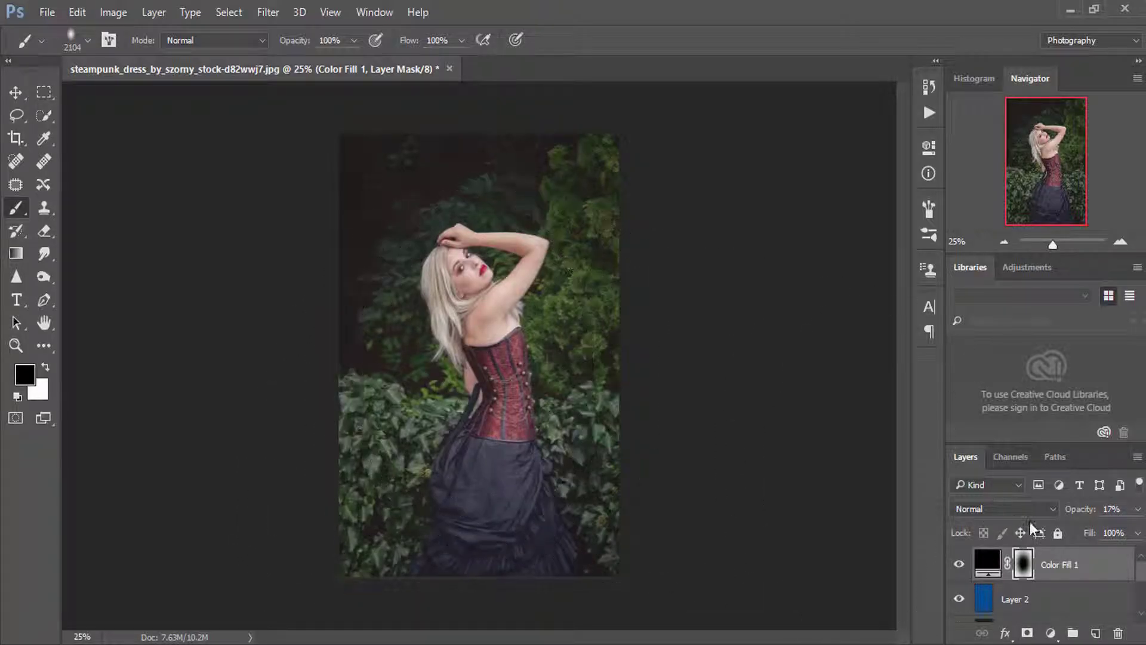
pyautogui.moveTo(1082, 514); pyautogui.dragTo(1083, 515)
pyautogui.click(1070, 597)
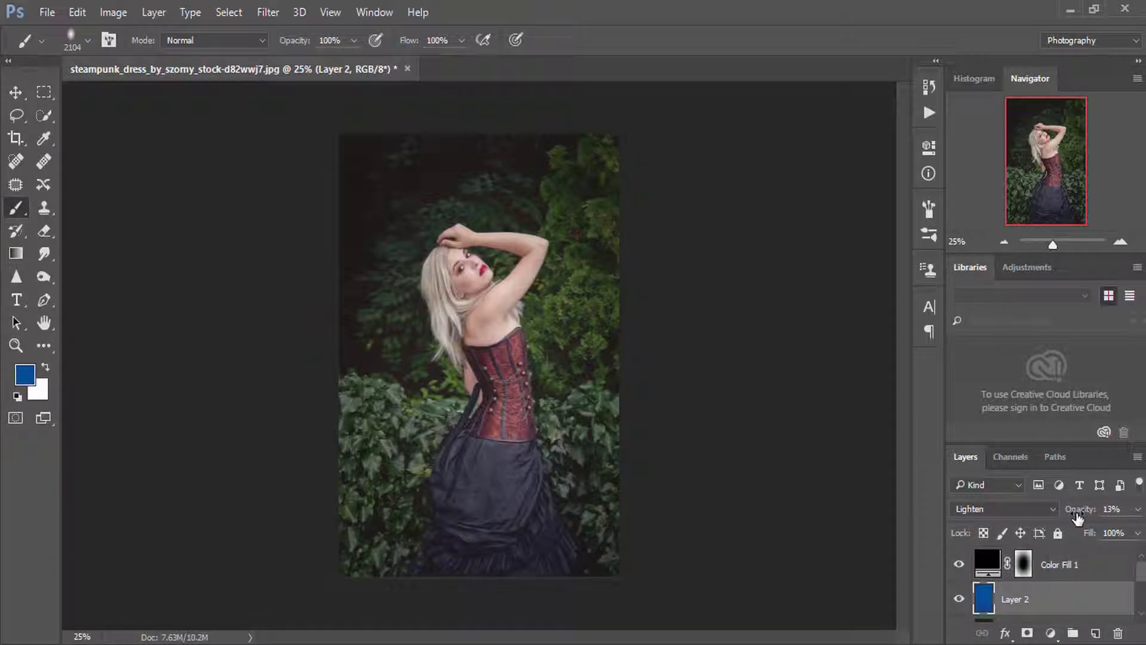
pyautogui.moveTo(1082, 517); pyautogui.dragTo(1076, 509)
pyautogui.click(1072, 594)
# Step: Raise brown Layer 1 to 92% opacity and toggle the colour layers to compare
pyautogui.hotkey('alt', '[')
pyautogui.hotkey('alt', '[')
pyautogui.hotkey('alt', '[')
pyautogui.moveTo(1075, 517); pyautogui.dragTo(1078, 513)
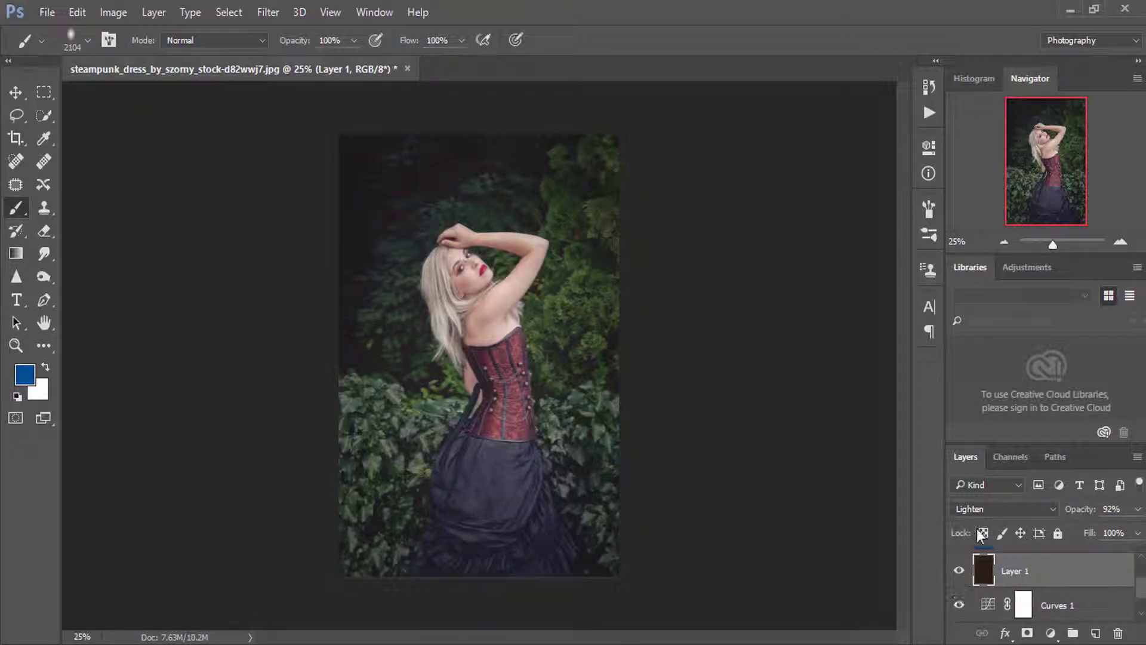
pyautogui.moveTo(1020, 442); pyautogui.dragTo(1019, 374)
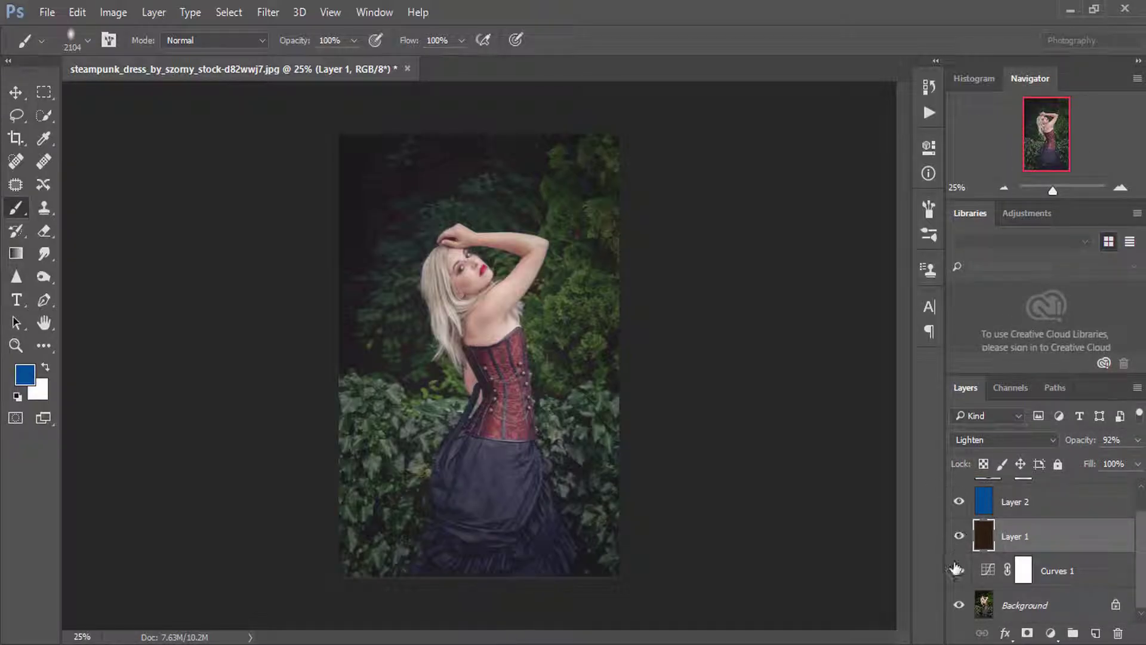
pyautogui.moveTo(960, 573); pyautogui.dragTo(960, 495)
pyautogui.scroll(1, 962, 564)
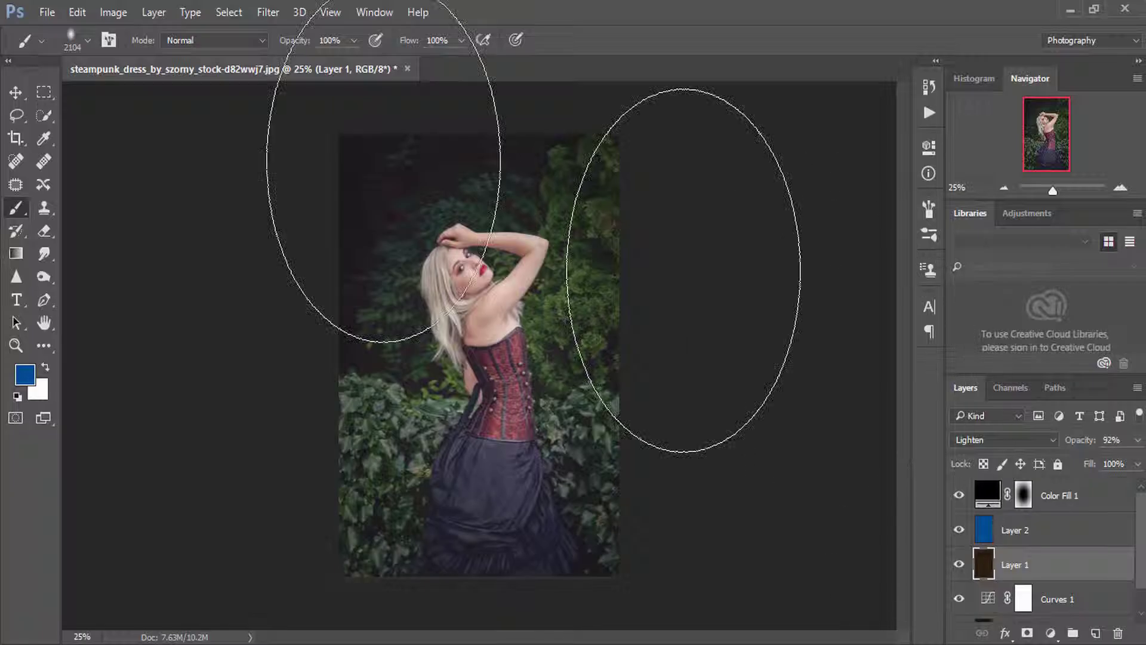
pyautogui.click(14, 94)
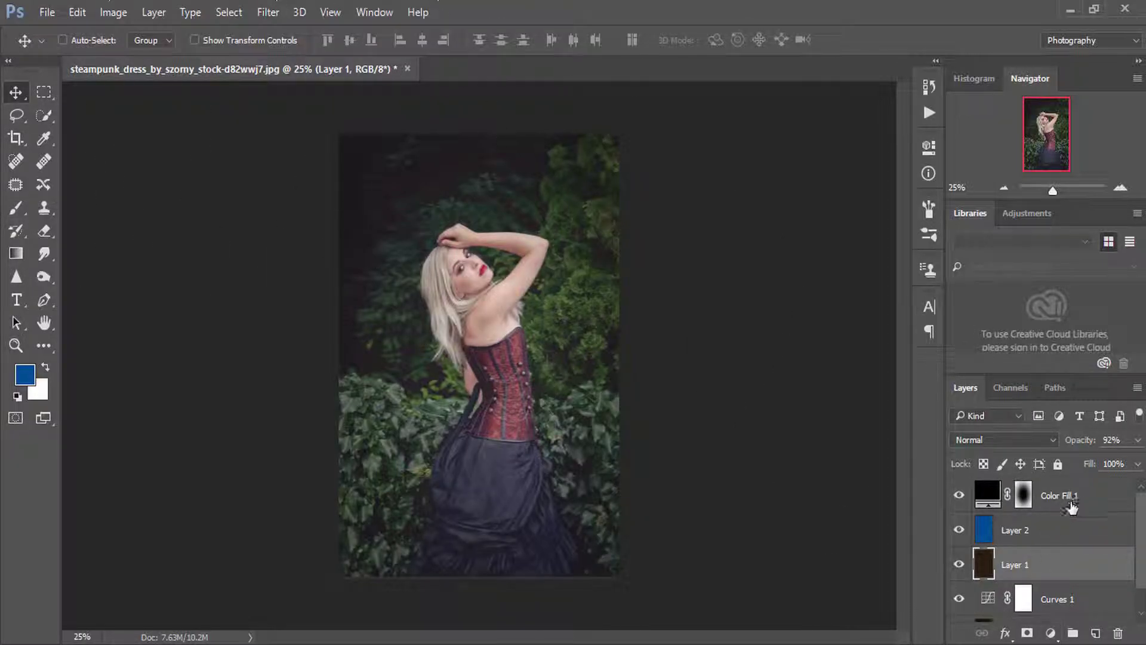
# Step: Add a Gradient Map adjustment layer above Color Fill 1 using the Violet, Orange preset
pyautogui.click(1065, 501)
pyautogui.click(1050, 632)
pyautogui.click(1044, 604)
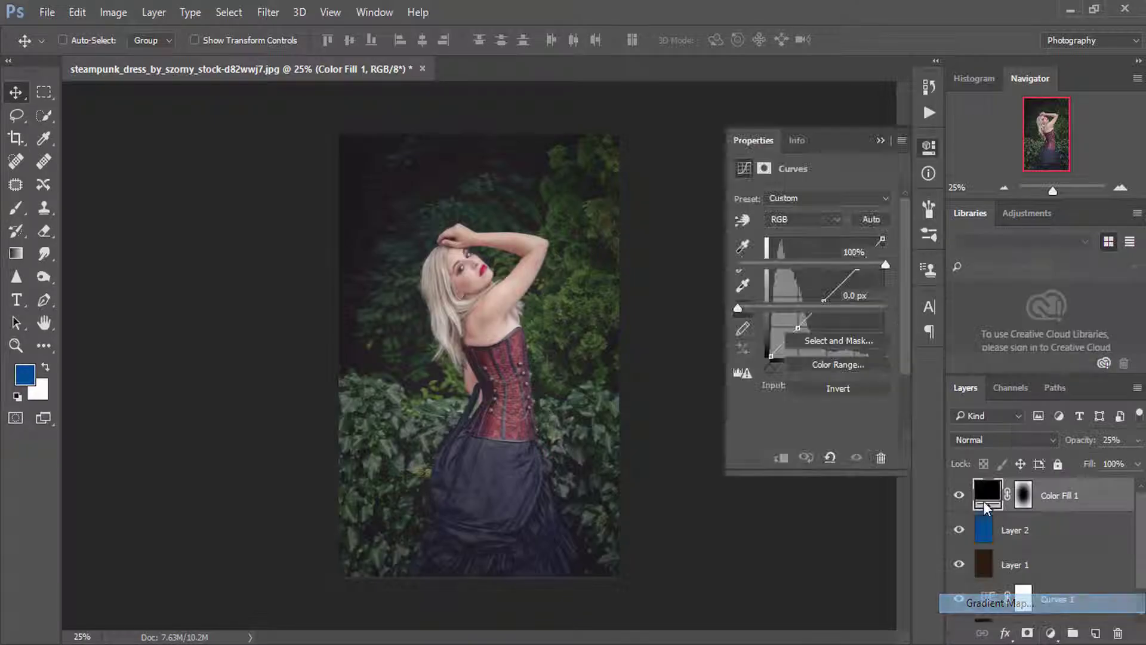
pyautogui.click(798, 204)
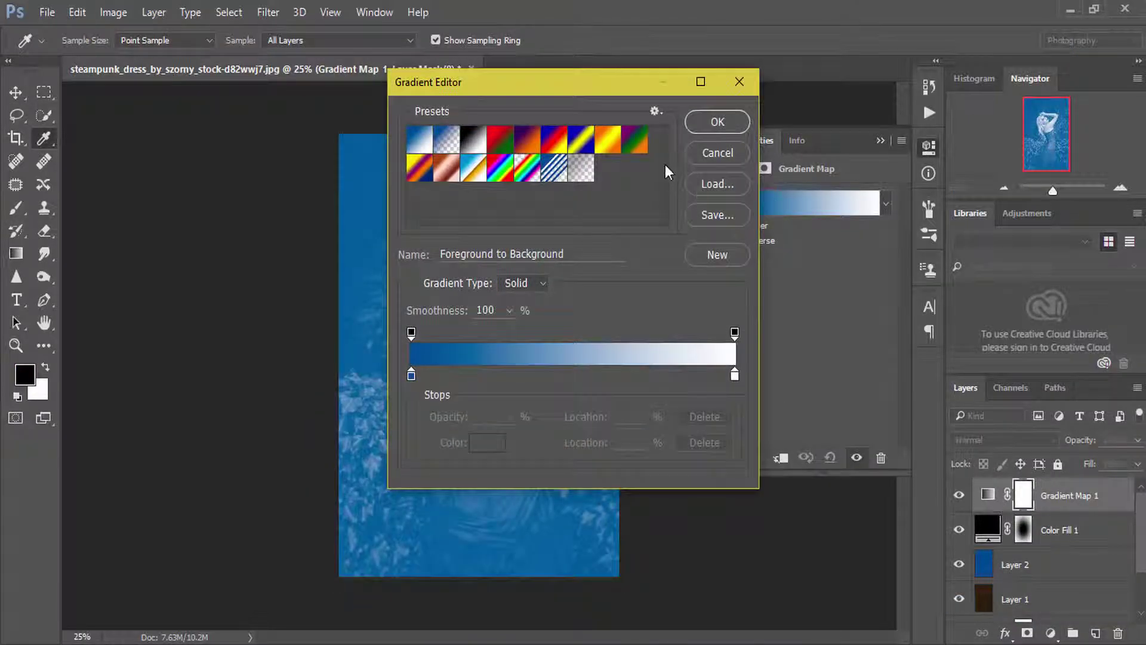
pyautogui.click(525, 140)
pyautogui.click(717, 121)
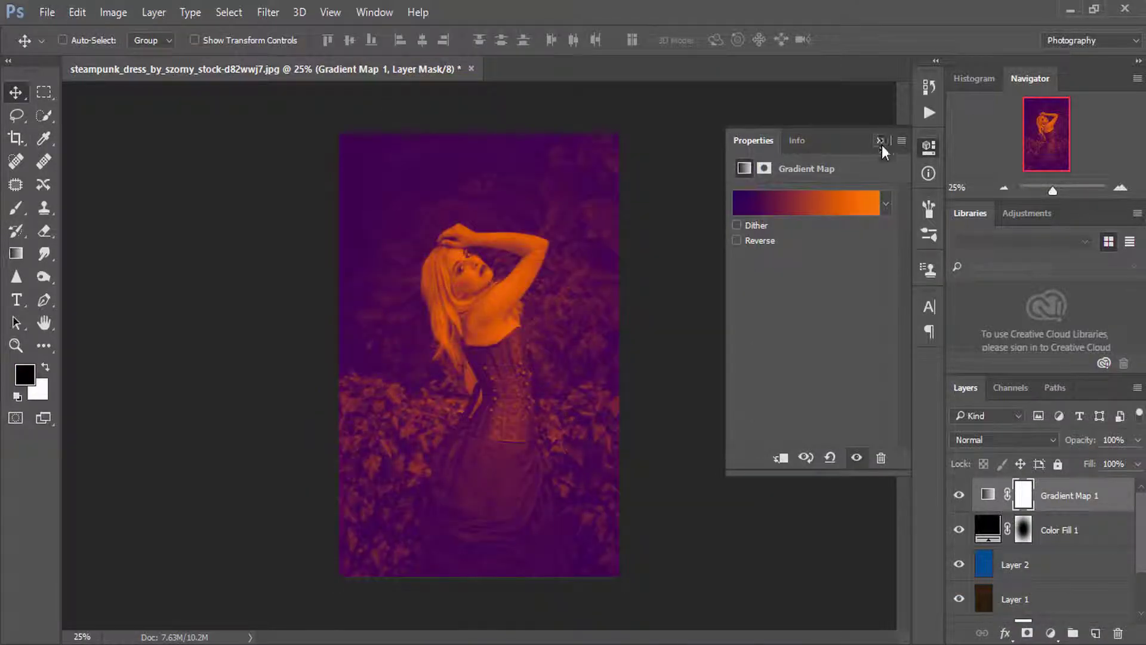
# Step: Fade the Gradient Map 1 layer's opacity down to about 2%
pyautogui.click(879, 141)
pyautogui.press('8')
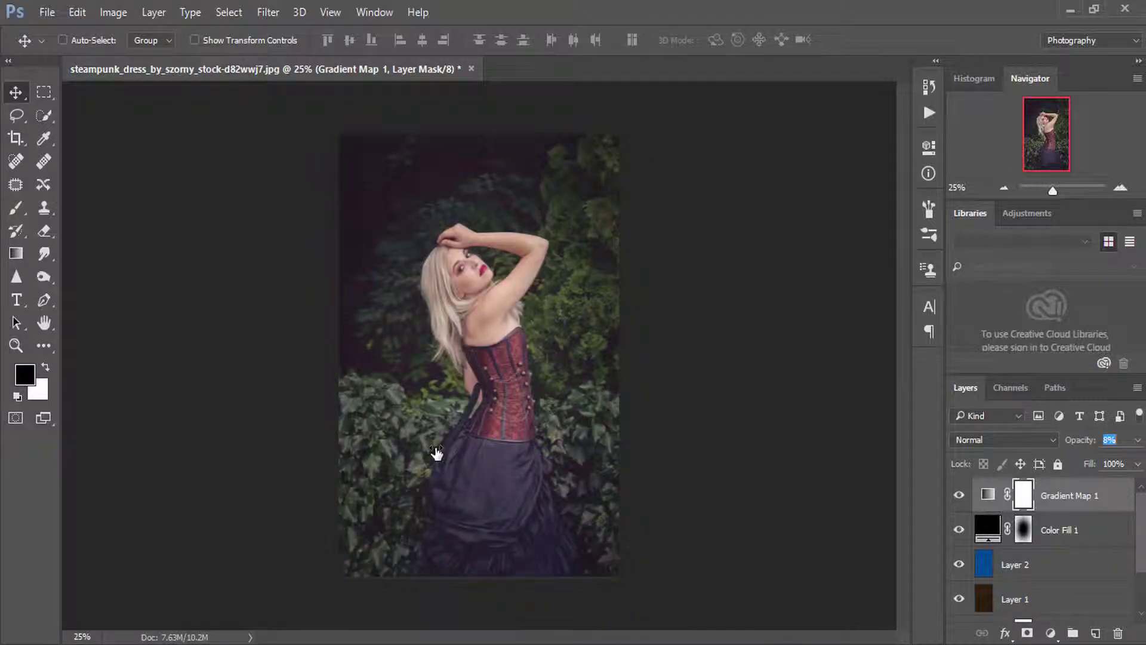
pyautogui.moveTo(436, 454); pyautogui.dragTo(385, 454)
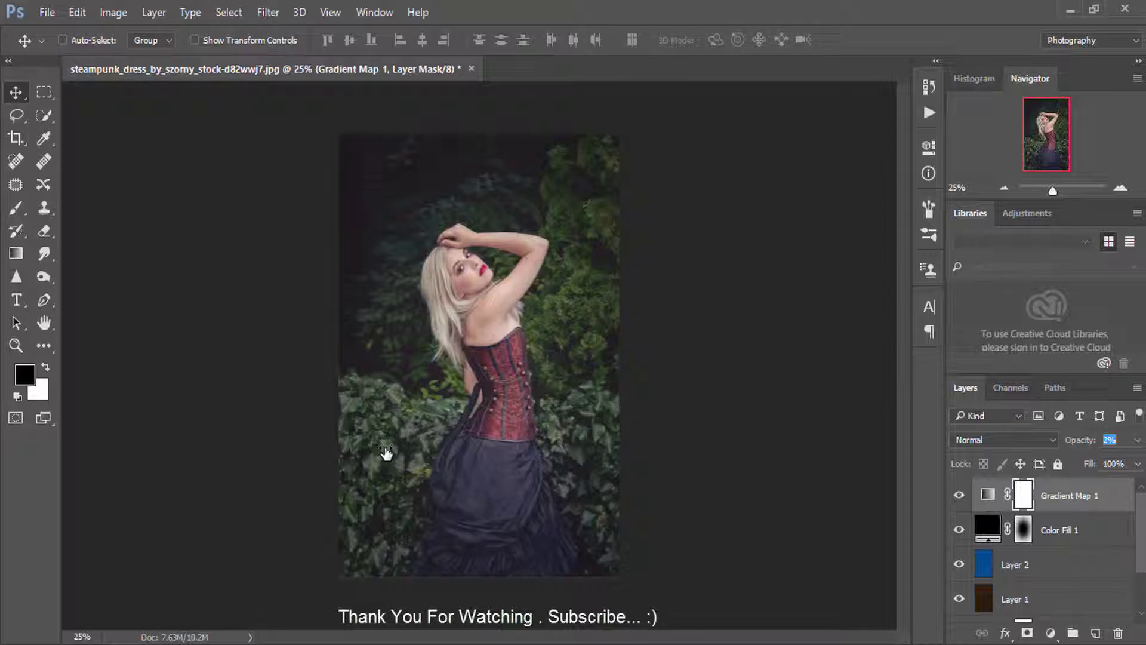